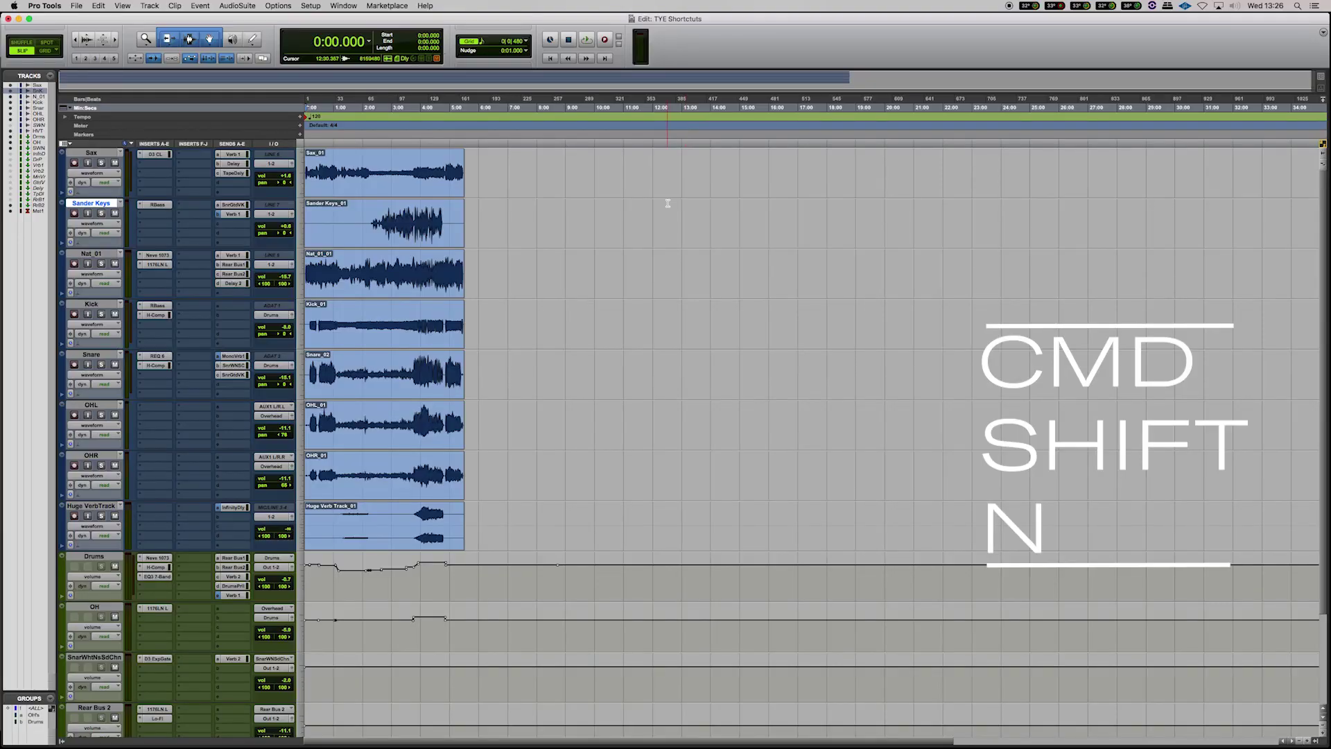
Step: Open New Tracks and try Quad and Stereo formats, then Master Fader and Audio Track types
{"action": "key", "text": "super+shift+n"}
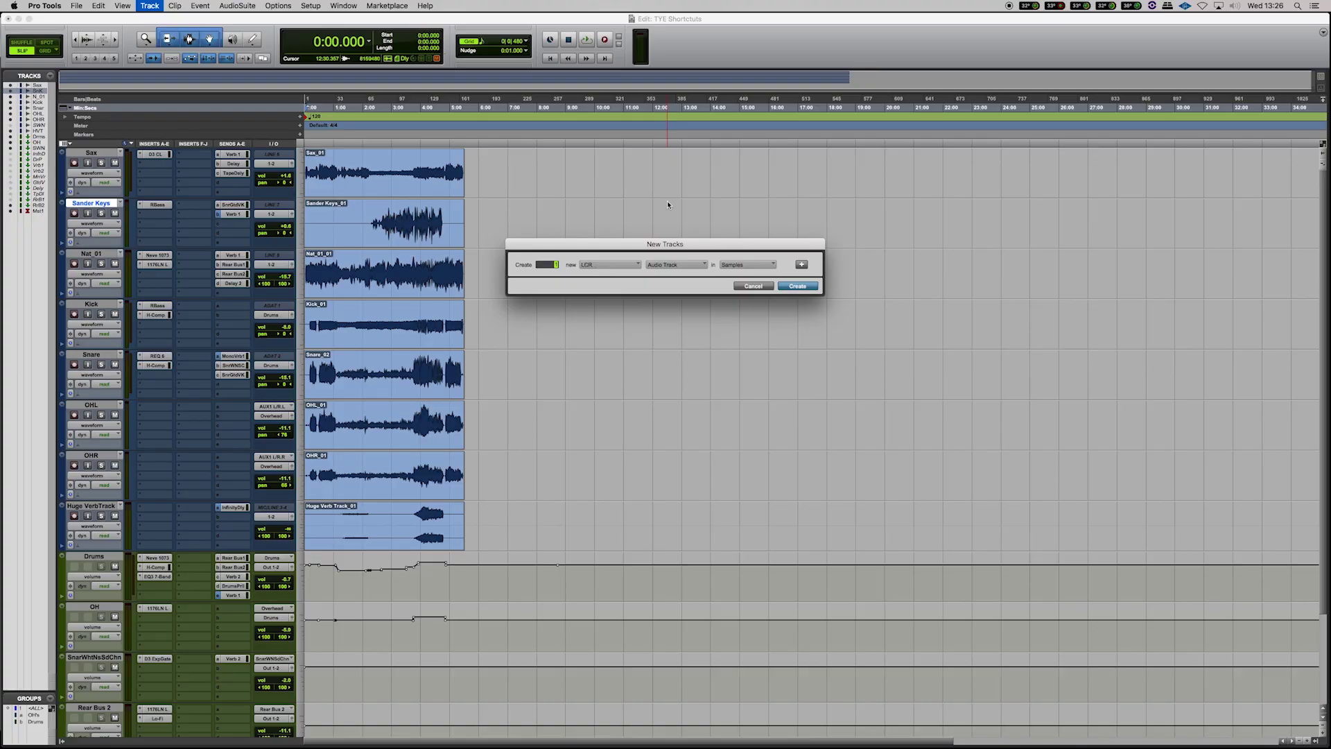
{"action": "key", "text": "super+Right"}
{"action": "key", "text": "super+Left"}
{"action": "key", "text": "super+Down"}
{"action": "key", "text": "super+Down"}
{"action": "key", "text": "super+Down"}
{"action": "key", "text": "super+Up"}
{"action": "key", "text": "super+Up"}
{"action": "key", "text": "super+Up"}
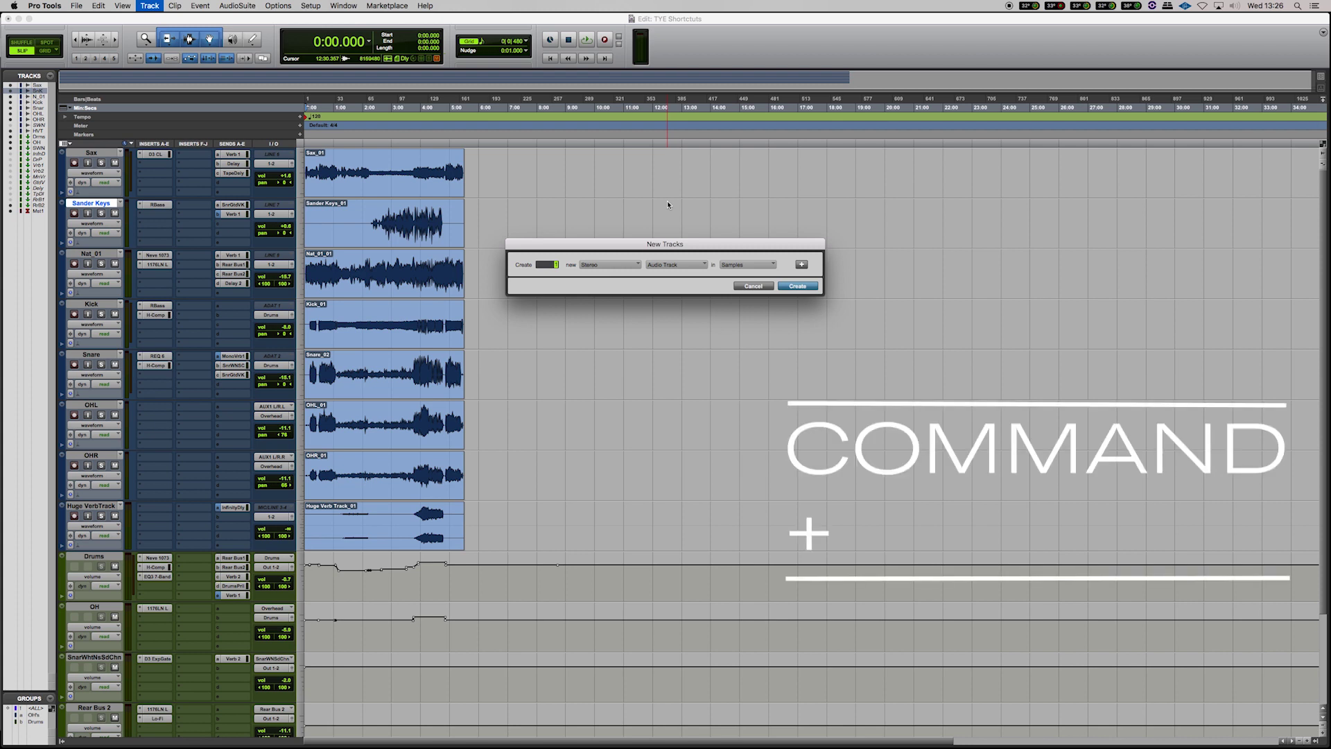
Step: Add second and third track rows, with the third set to 3 stereo Aux Input tracks
{"action": "key", "text": "super+shift+Down"}
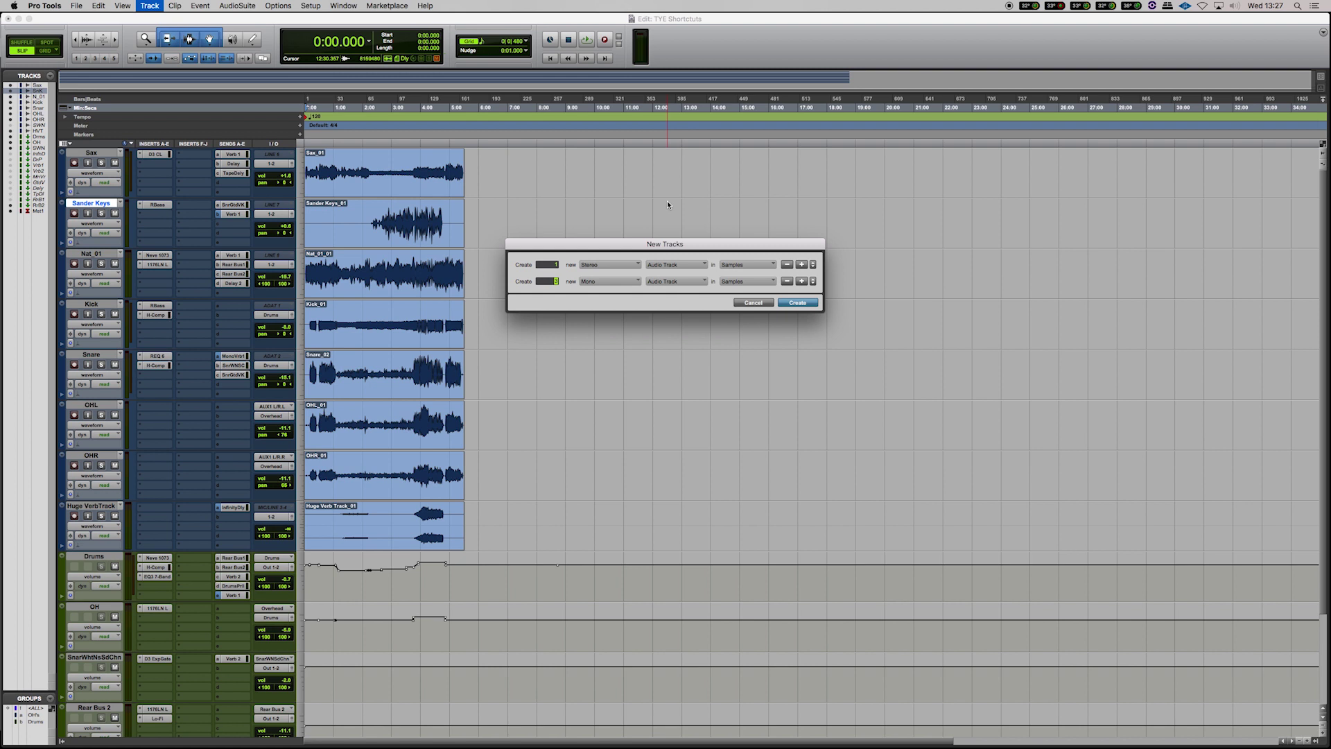
{"action": "key", "text": "super+shift+Down"}
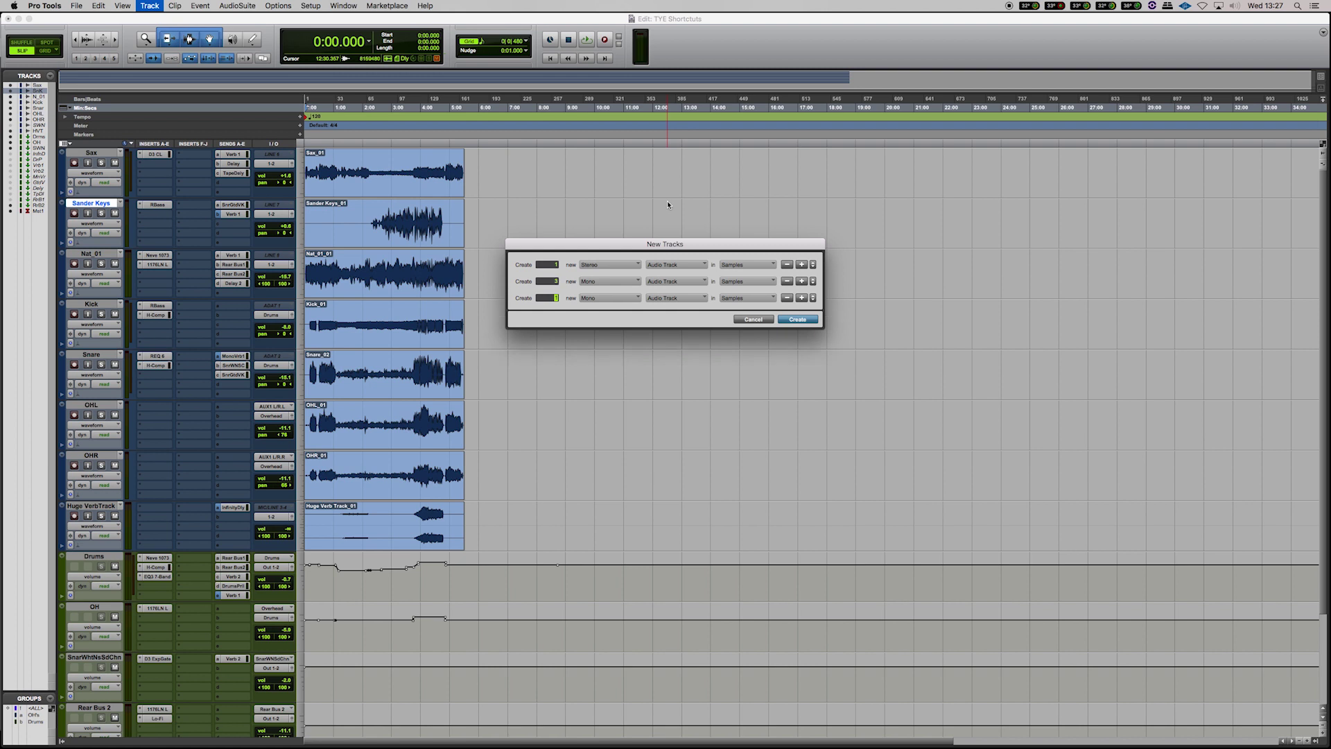
{"action": "type", "text": "3"}
{"action": "key", "text": "super+Right"}
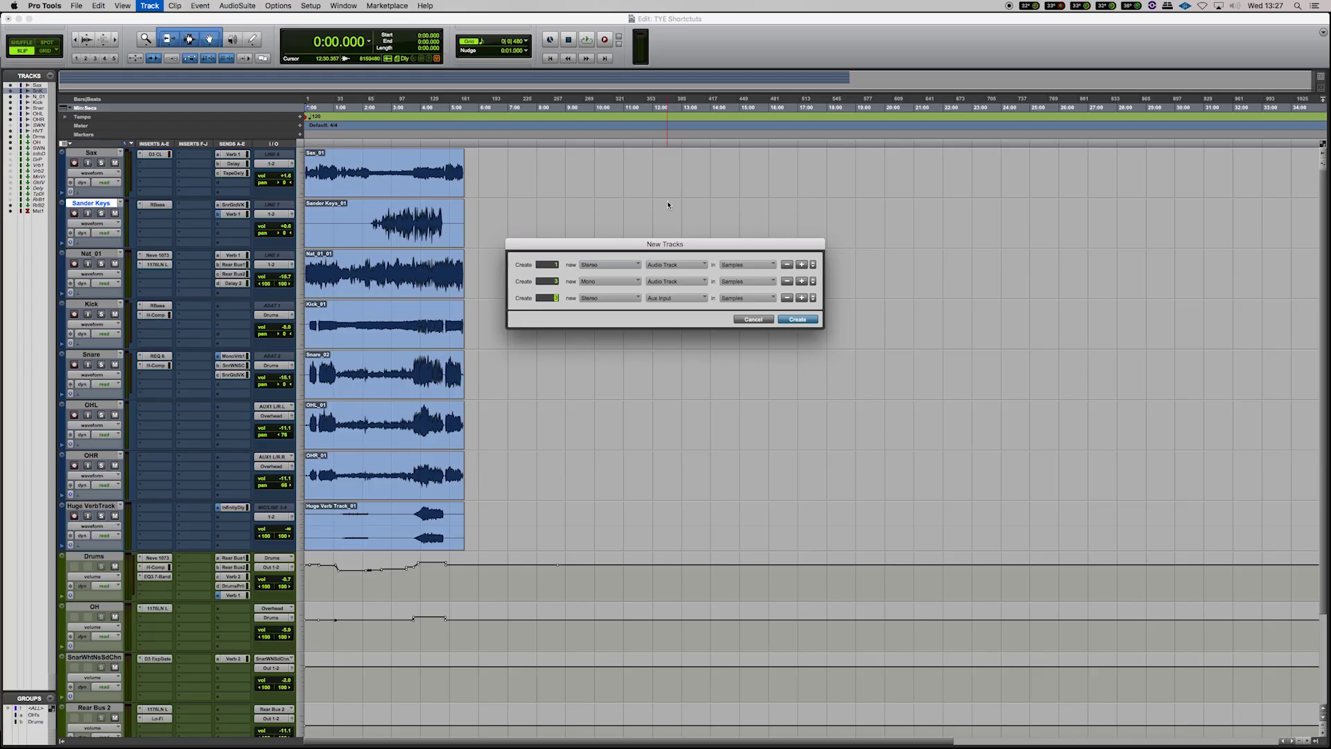
{"action": "key", "text": "super+Down"}
{"action": "key", "text": "Down"}
{"action": "key", "text": "super+Up"}
Step: Add a fourth Master Fader row, then cancel without creating any tracks
{"action": "key", "text": "super+shift+Down"}
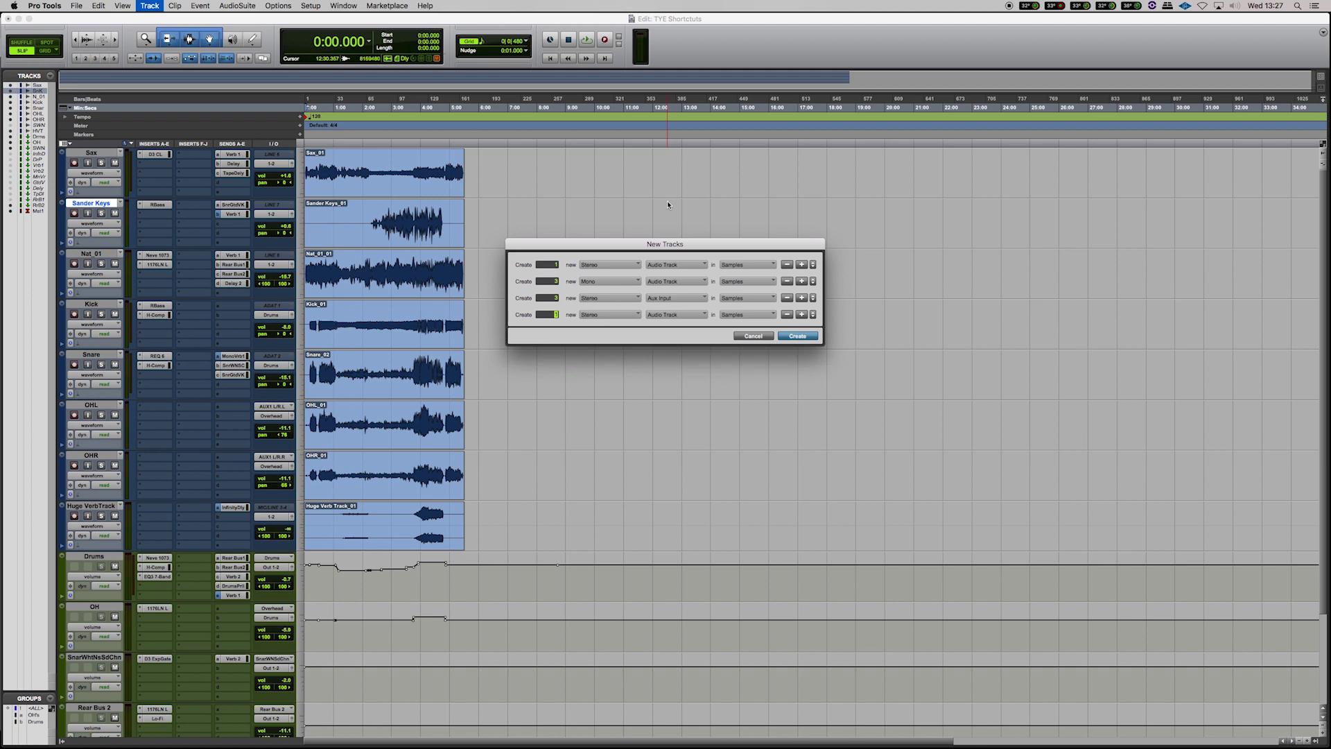
{"action": "key", "text": "super+Down"}
{"action": "key", "text": "Down"}
{"action": "left_click", "coordinate": [752, 337]}
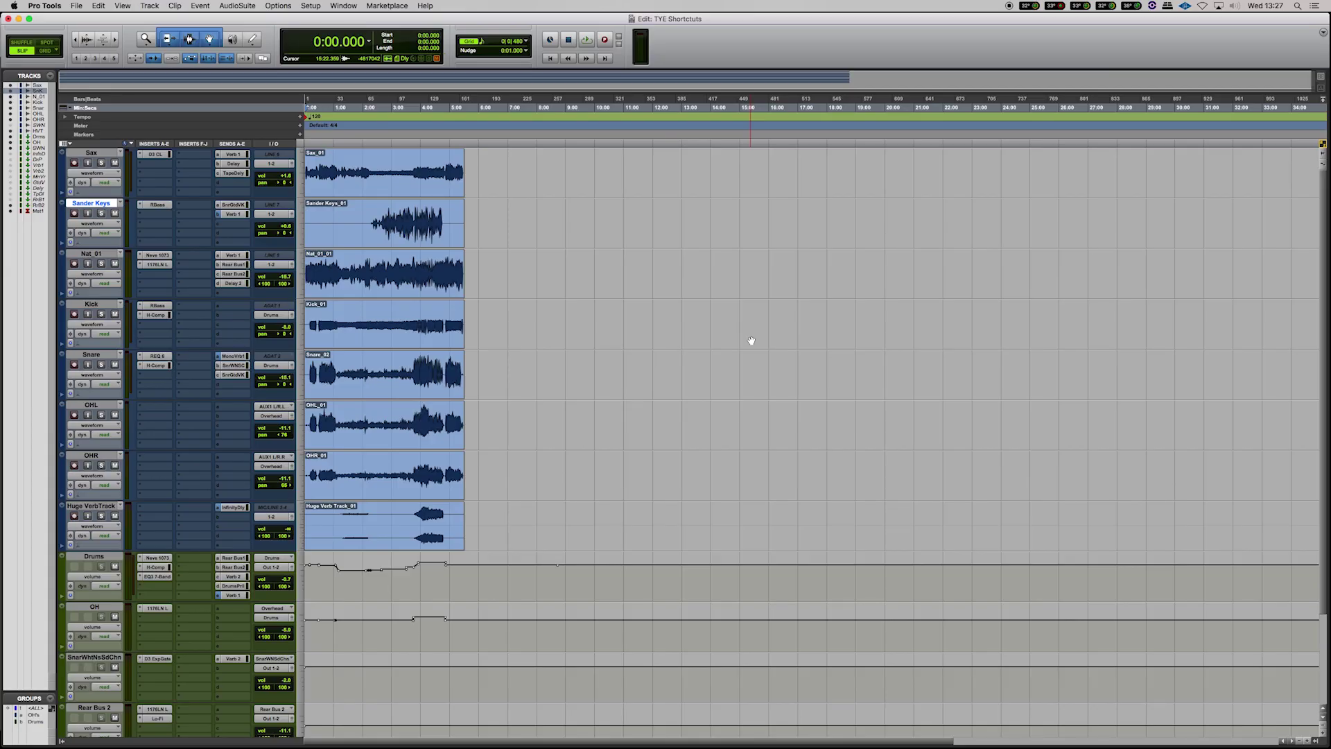
Step: Zoom the timeline to about one minute and back out, then shrink all tracks
{"action": "key", "text": "t"}
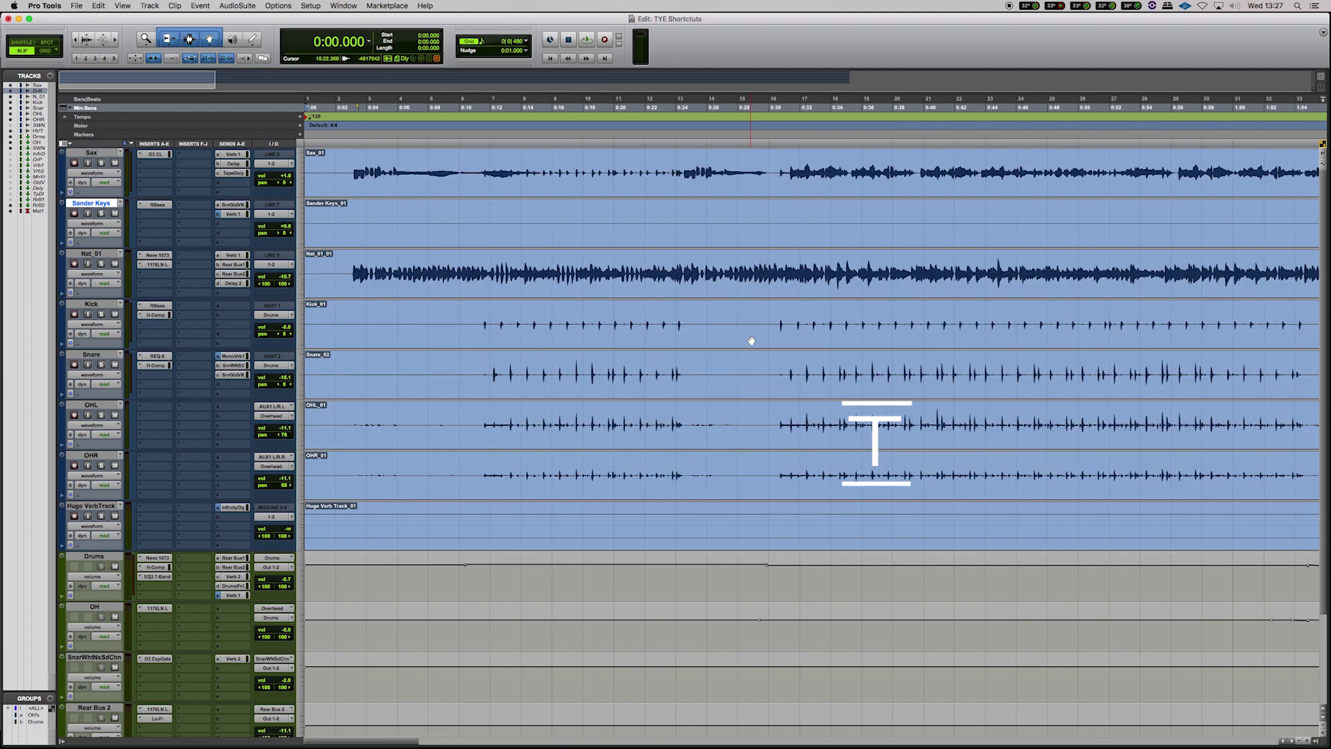
{"action": "key", "text": "r"}
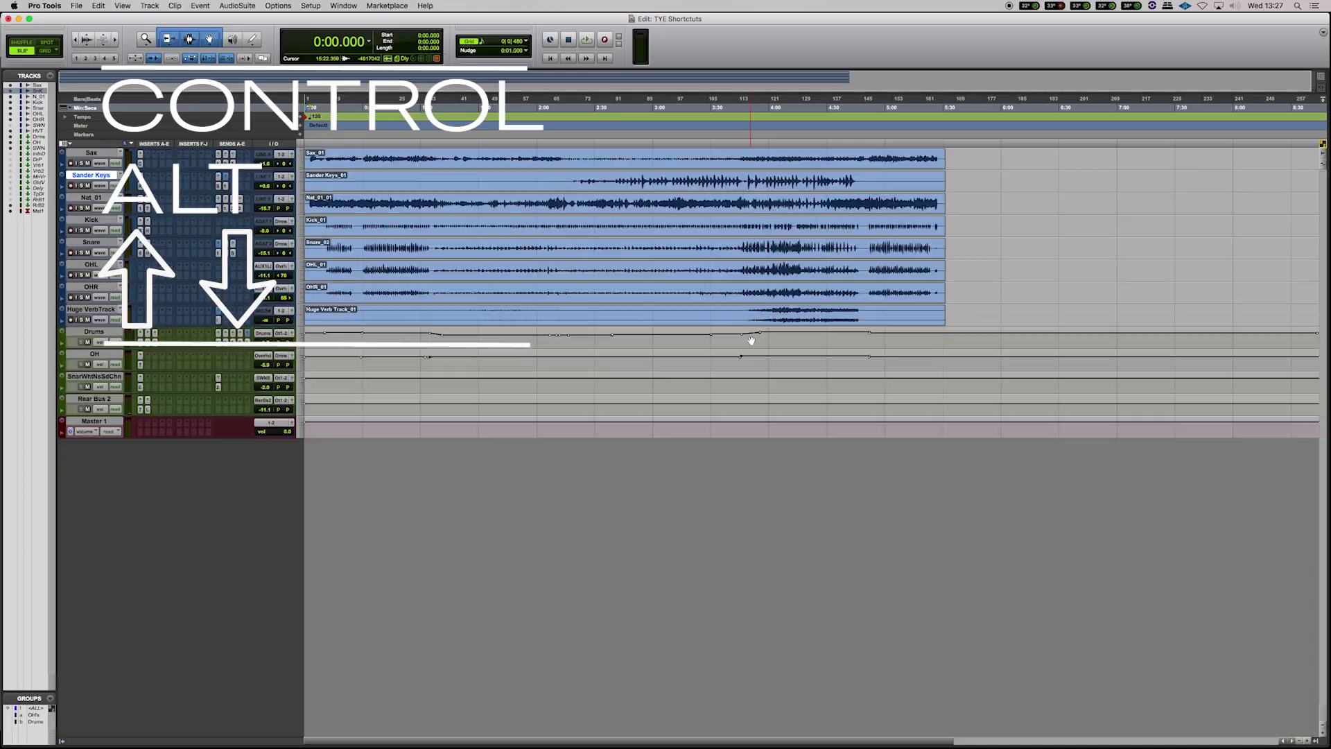
{"action": "key", "text": "ctrl+alt+Down"}
{"action": "key", "text": "ctrl+alt+Down"}
{"action": "key", "text": "ctrl+alt+Up"}
{"action": "key", "text": "ctrl+alt+Up"}
{"action": "key", "text": "ctrl+alt+Down"}
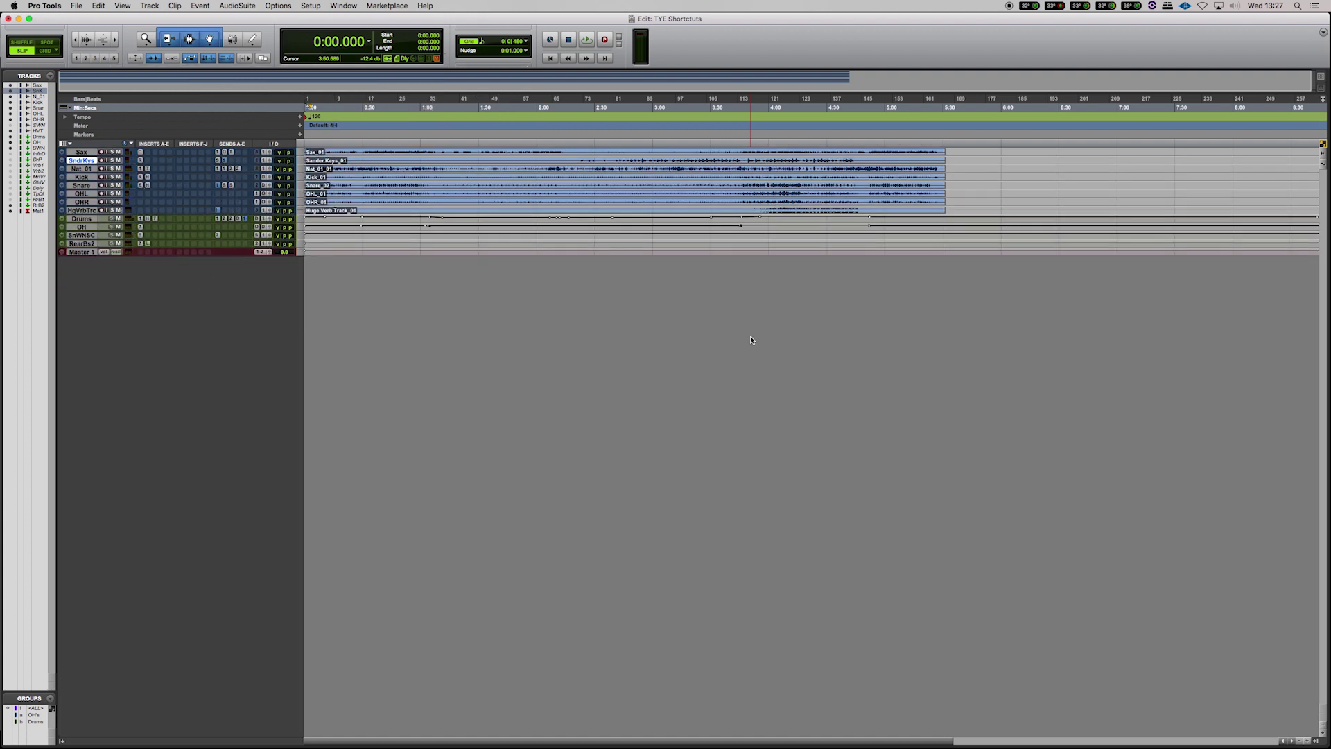
Step: Make all tracks taller again, then fine-tune the Sander Keys track height
{"action": "key", "text": "ctrl+alt+Up"}
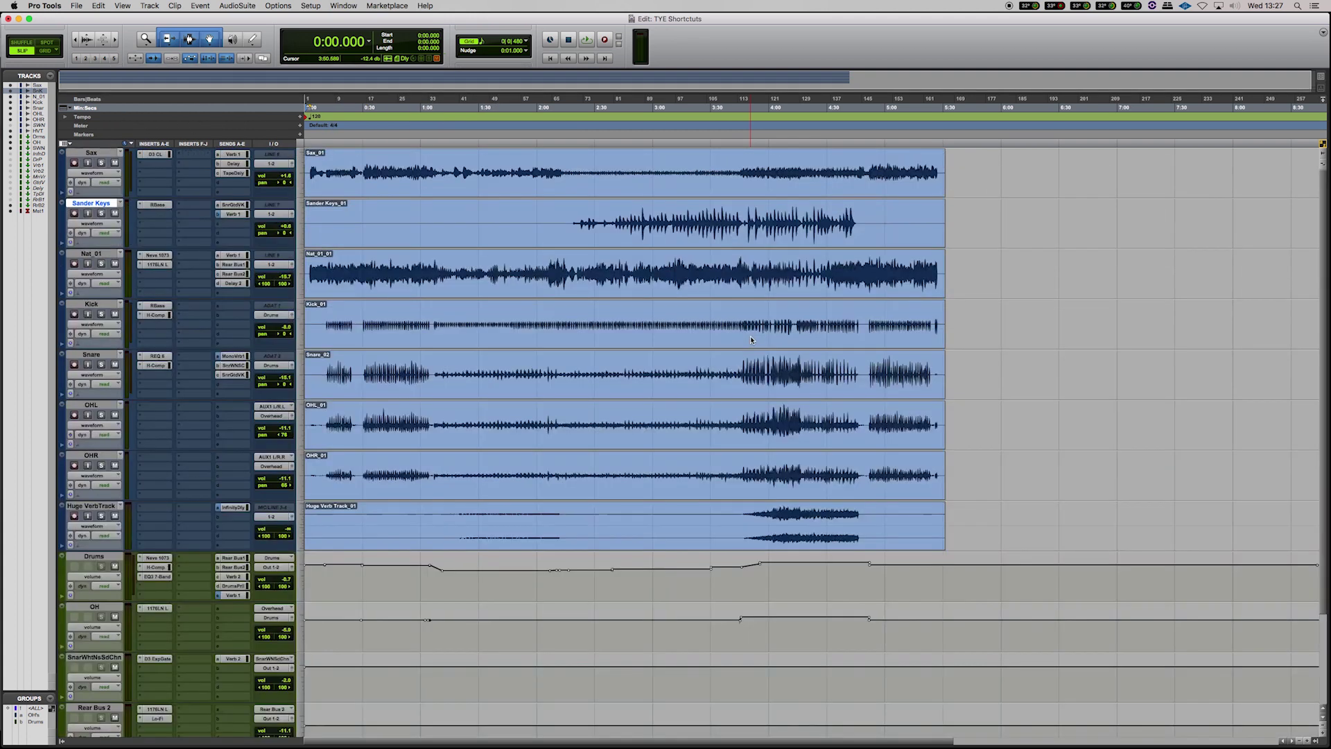
{"action": "key", "text": "ctrl+alt+Up"}
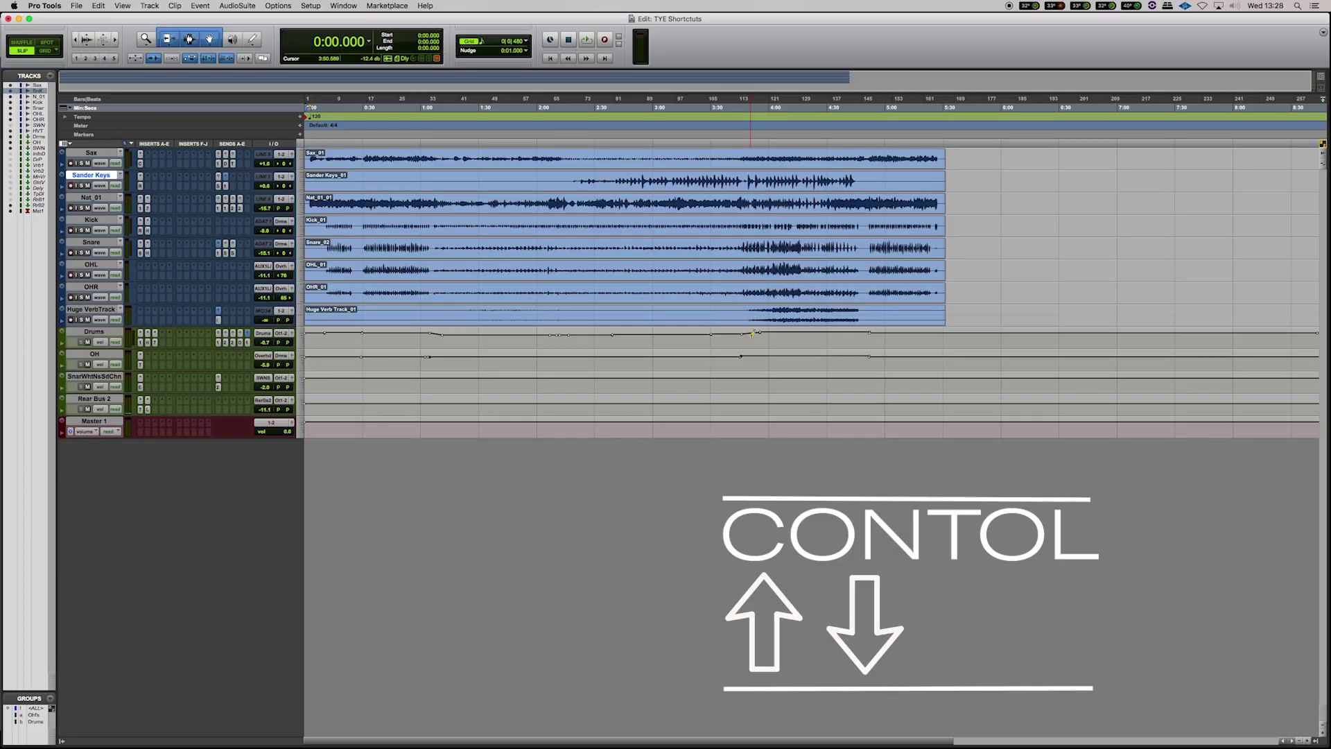
{"action": "key", "text": "ctrl+Up"}
{"action": "key", "text": "ctrl+Up"}
{"action": "key", "text": "ctrl+Down"}
{"action": "key", "text": "ctrl+Down"}
{"action": "key", "text": "ctrl+Down"}
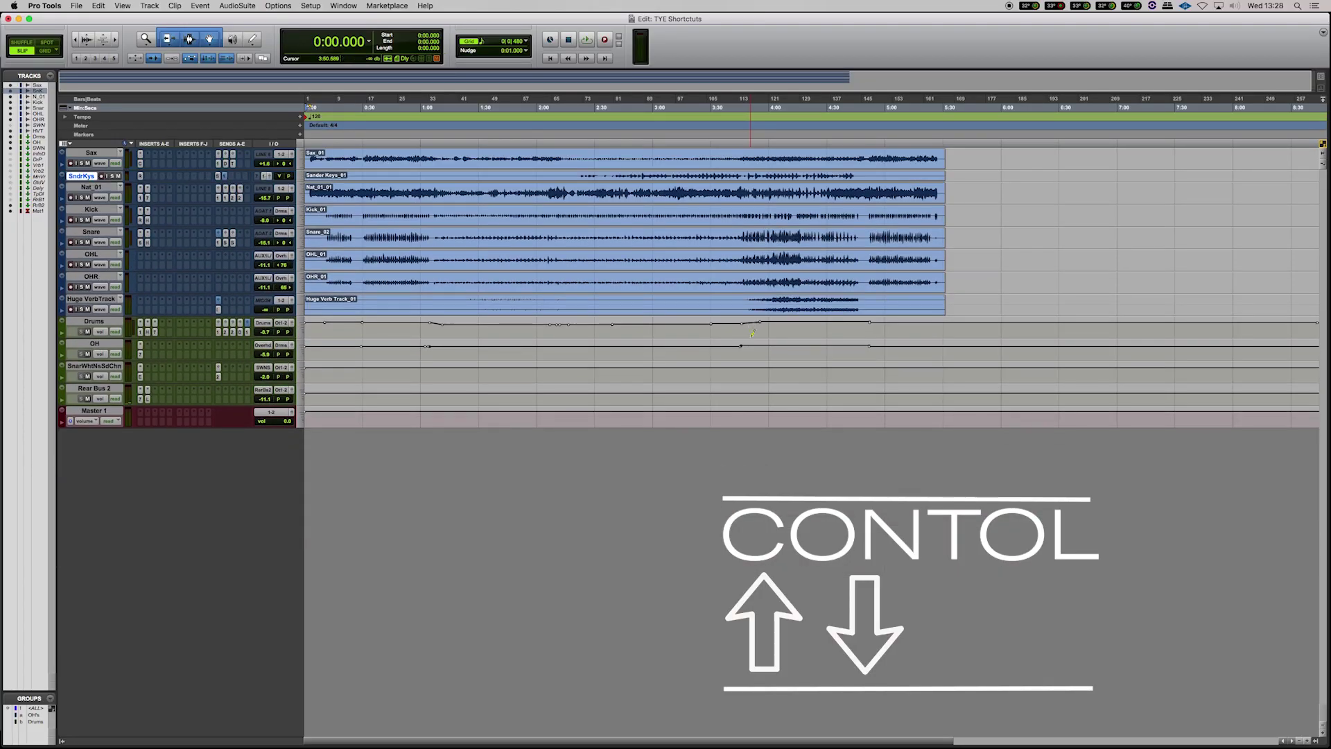
{"action": "key", "text": "ctrl+Up"}
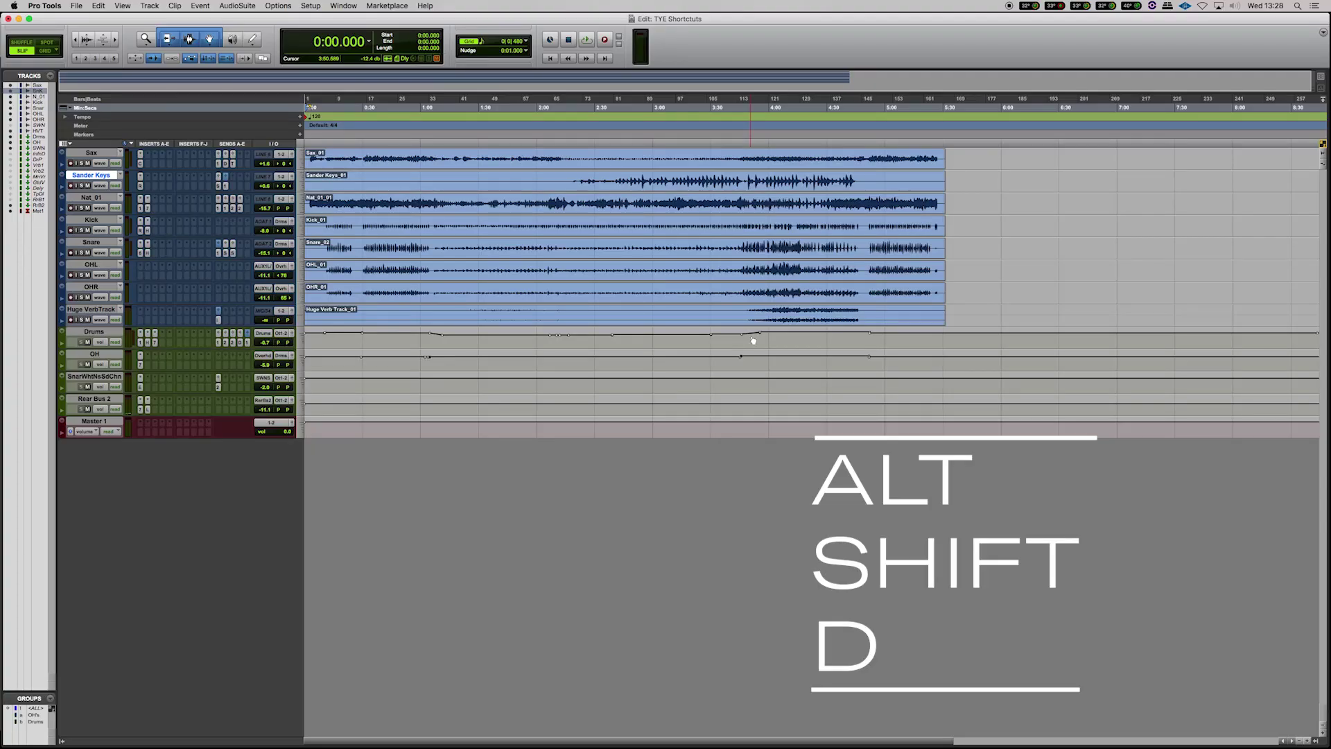
Step: Open Duplicate Tracks with Alt+Shift+D, cancel it, and reopen it
{"action": "key", "text": "alt+shift+d"}
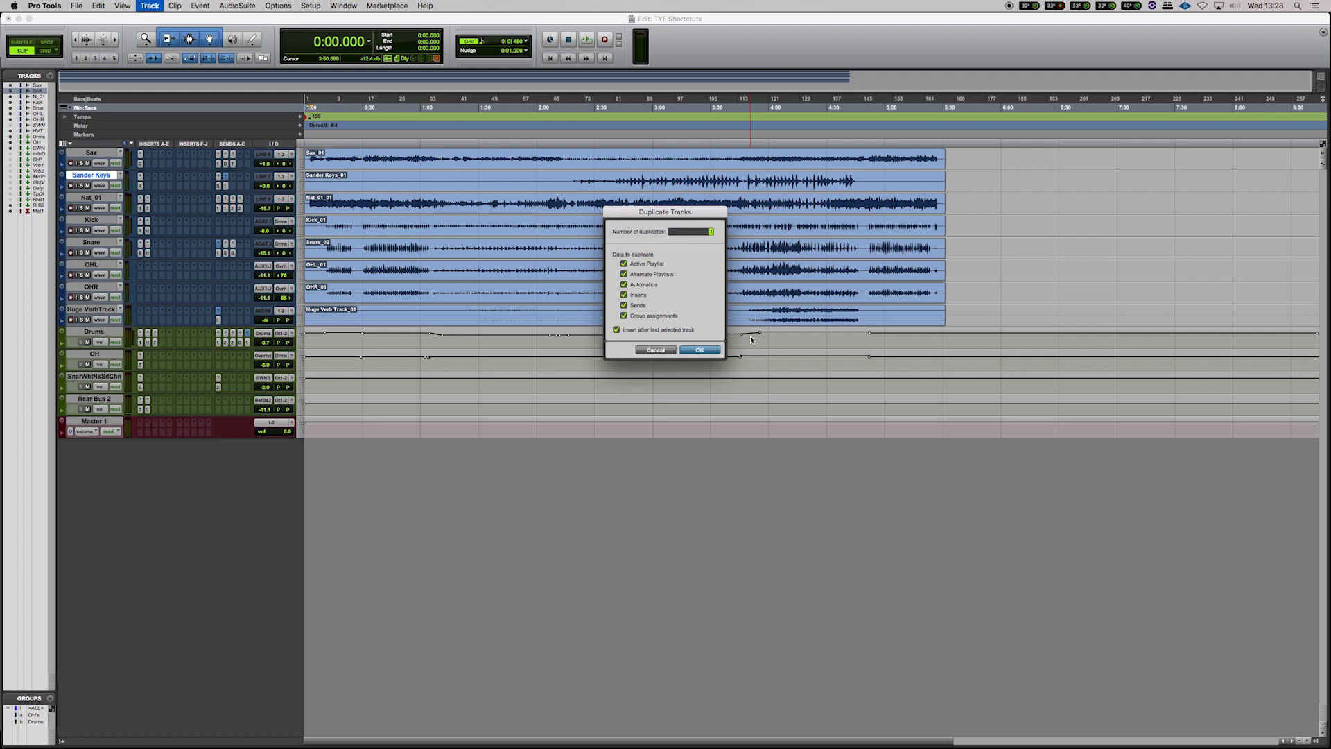
{"action": "left_click", "coordinate": [655, 350]}
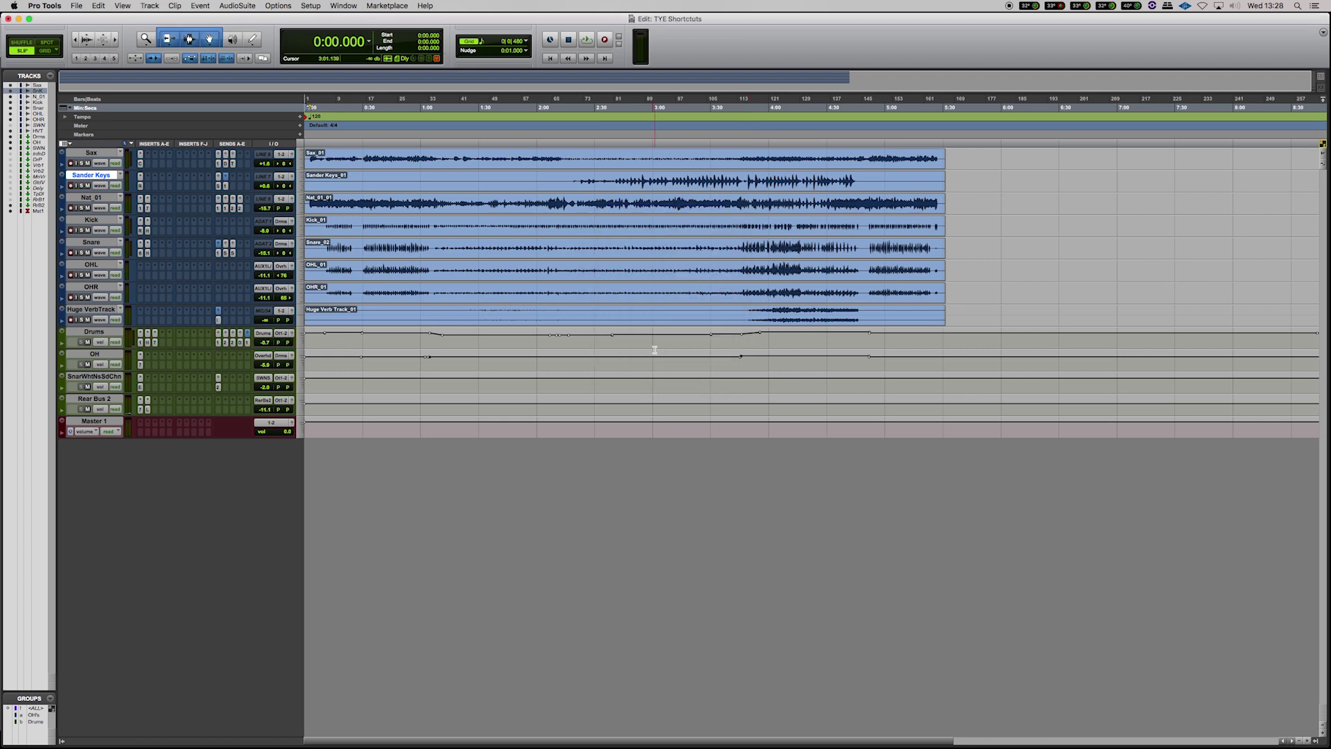
{"action": "key", "text": "alt+shift+d"}
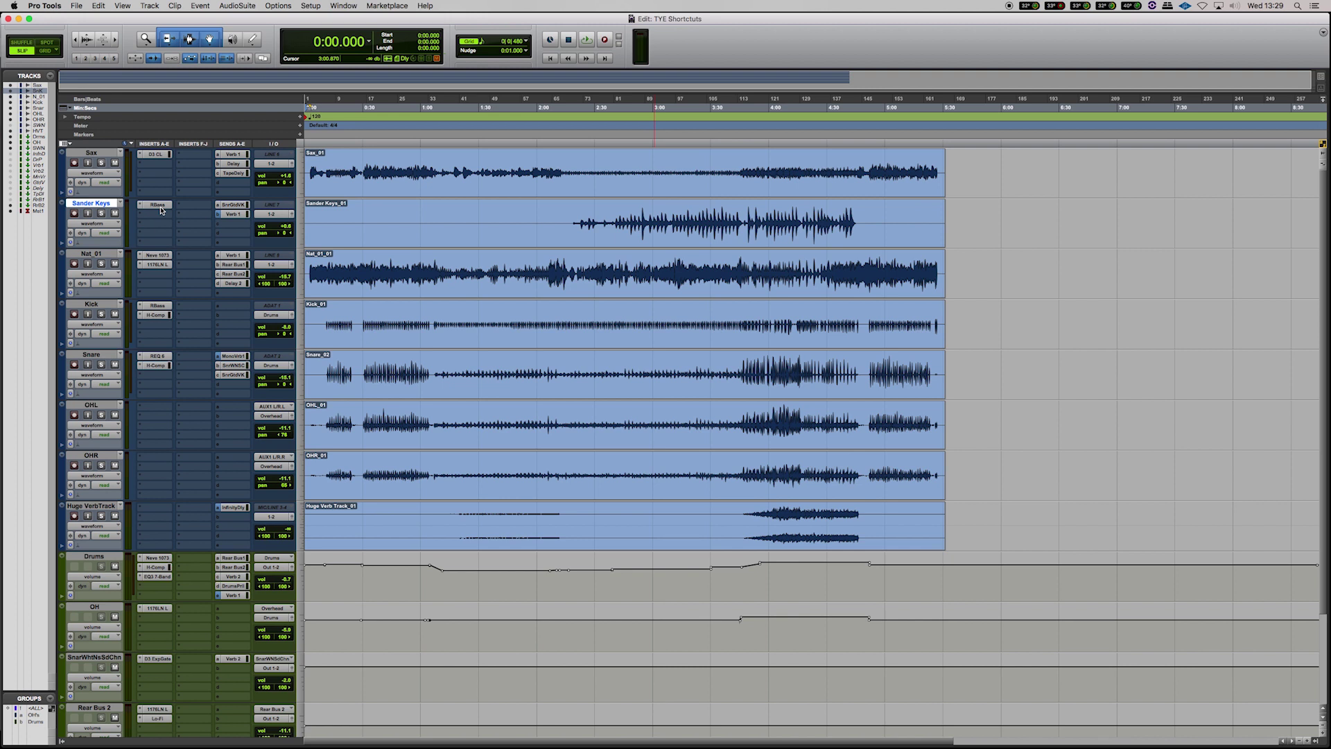
Step: Create a new empty Sander Keys playlist, return to the original, and duplicate it as Sander Keys.01
{"action": "key", "text": "ctrl+backslash"}
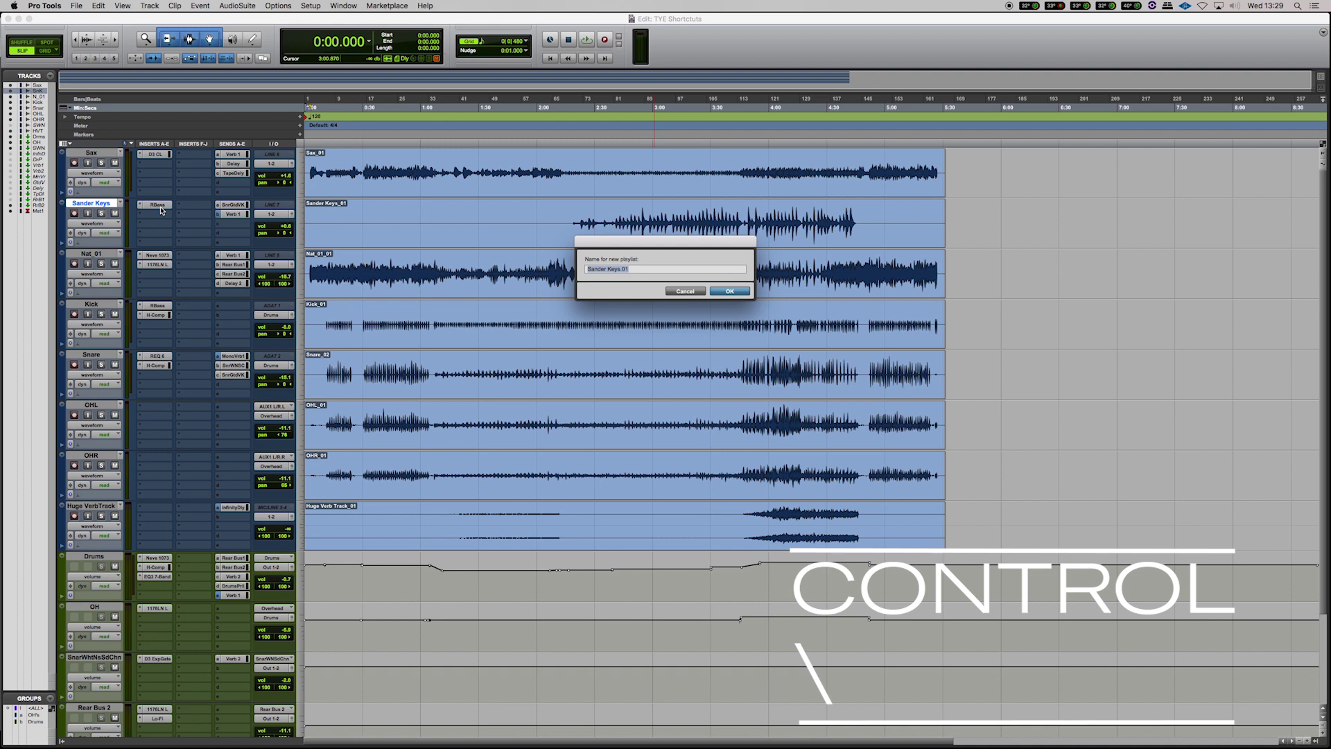
{"action": "key", "text": "Return"}
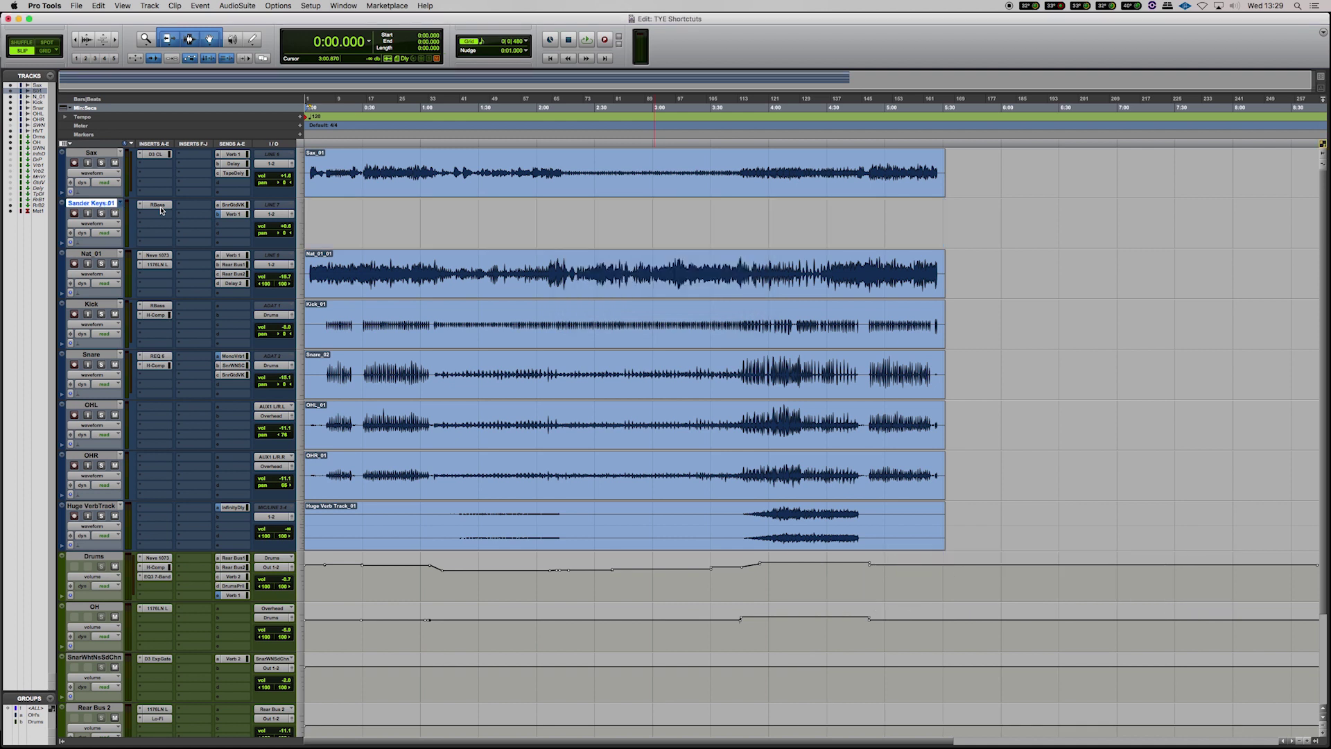
{"action": "key", "text": "ctrl+Left"}
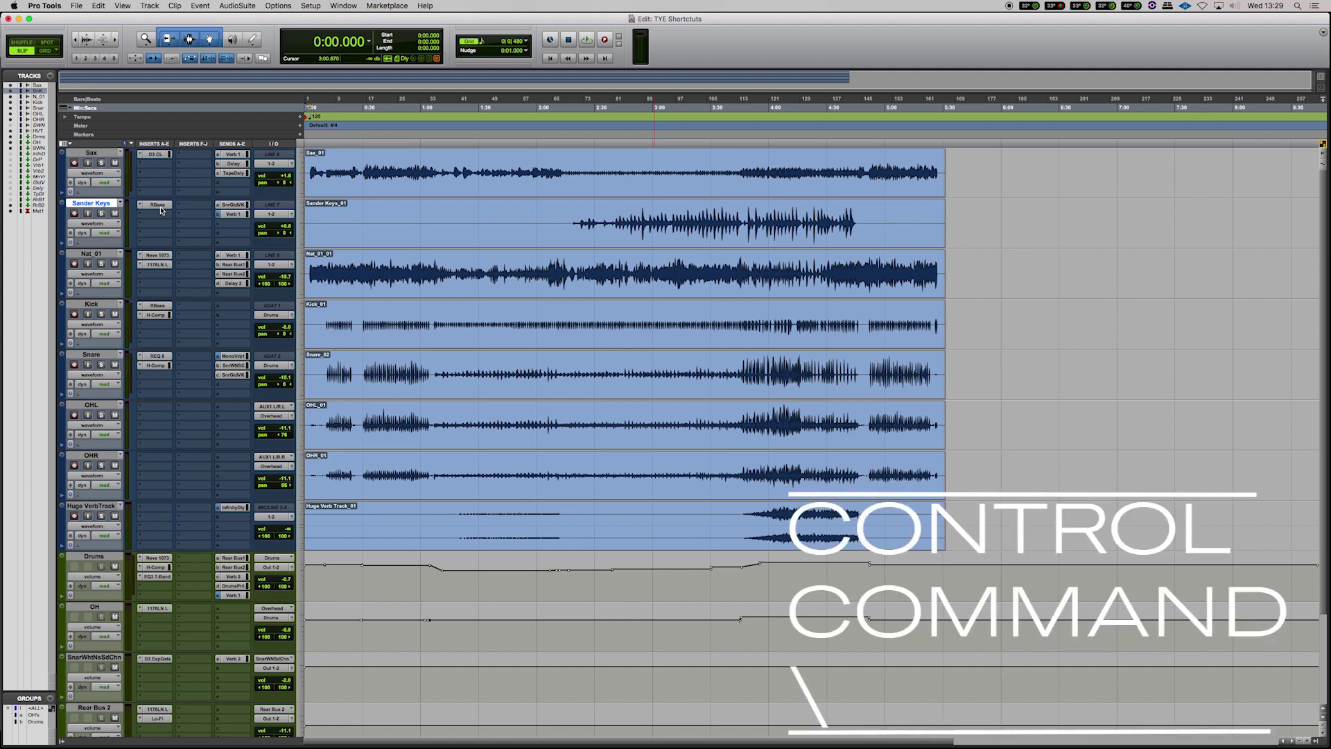
{"action": "key", "text": "ctrl+super+backslash"}
{"action": "key", "text": "Return"}
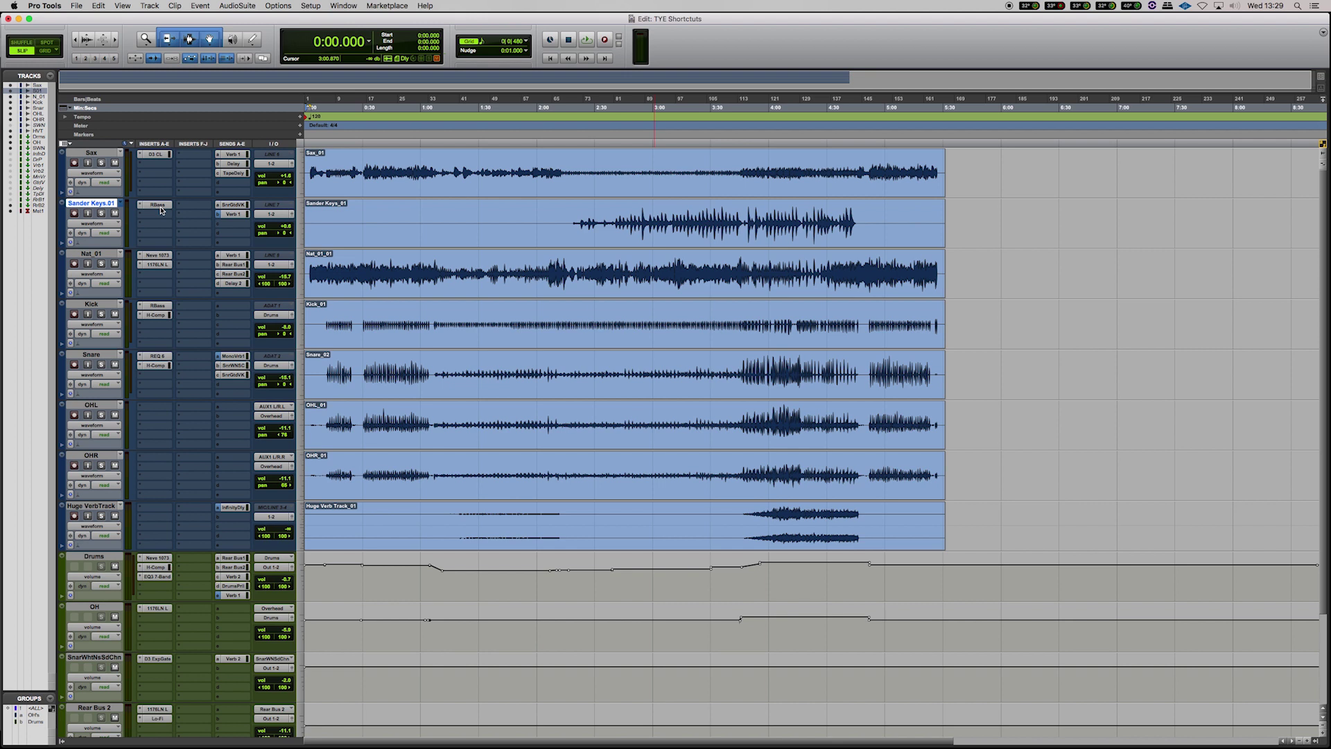
Step: Show the Sander Keys playlists lane, resize all tracks, and return Sander Keys to waveform view
{"action": "left_click", "coordinate": [87, 224]}
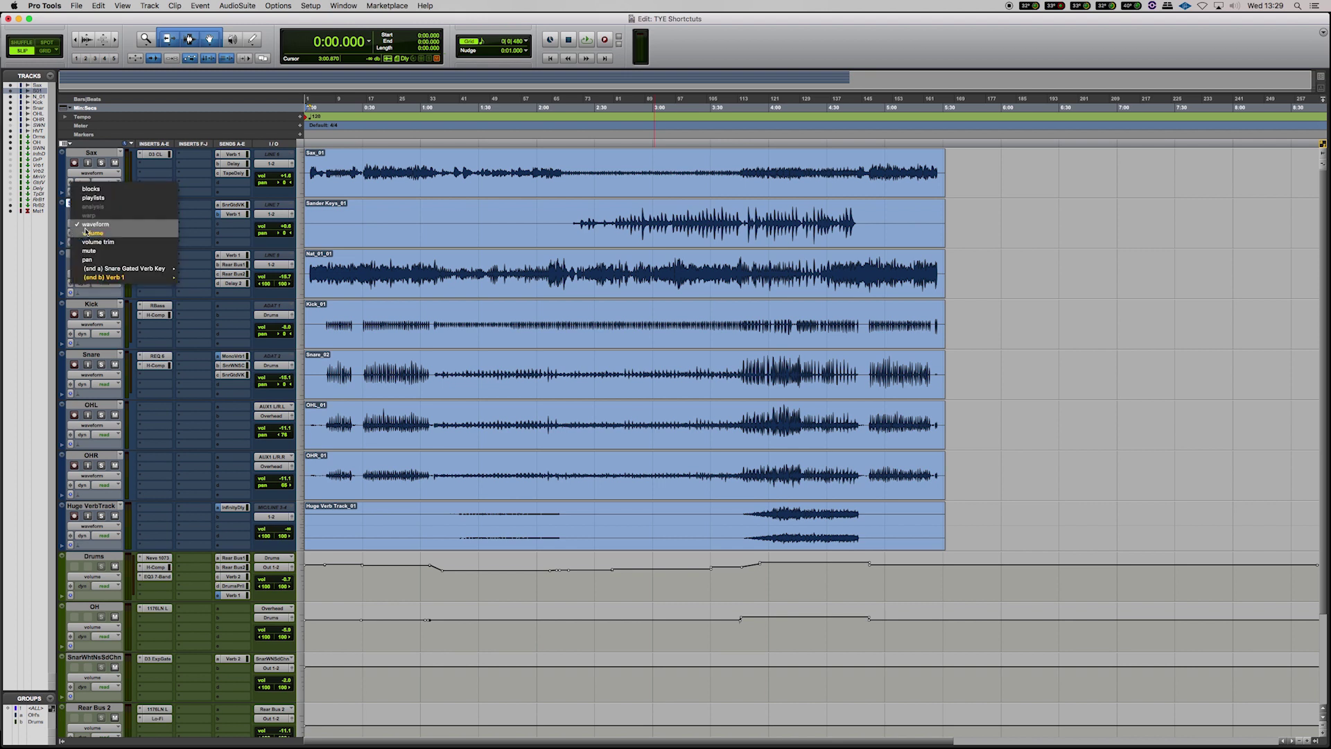
{"action": "left_click", "coordinate": [105, 199]}
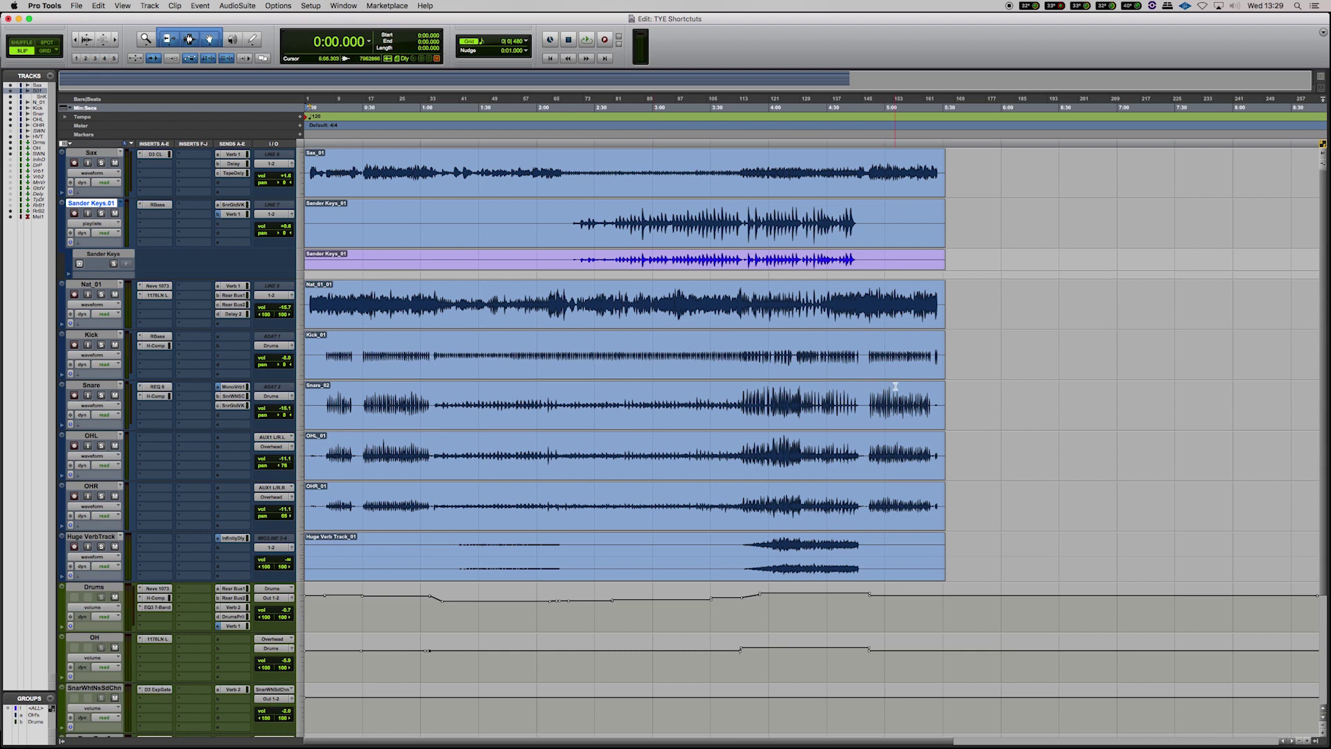
{"action": "key", "text": "ctrl+alt+Up"}
{"action": "key", "text": "ctrl+alt+Down"}
{"action": "key", "text": "ctrl+alt+Down"}
{"action": "key", "text": "ctrl+minus"}
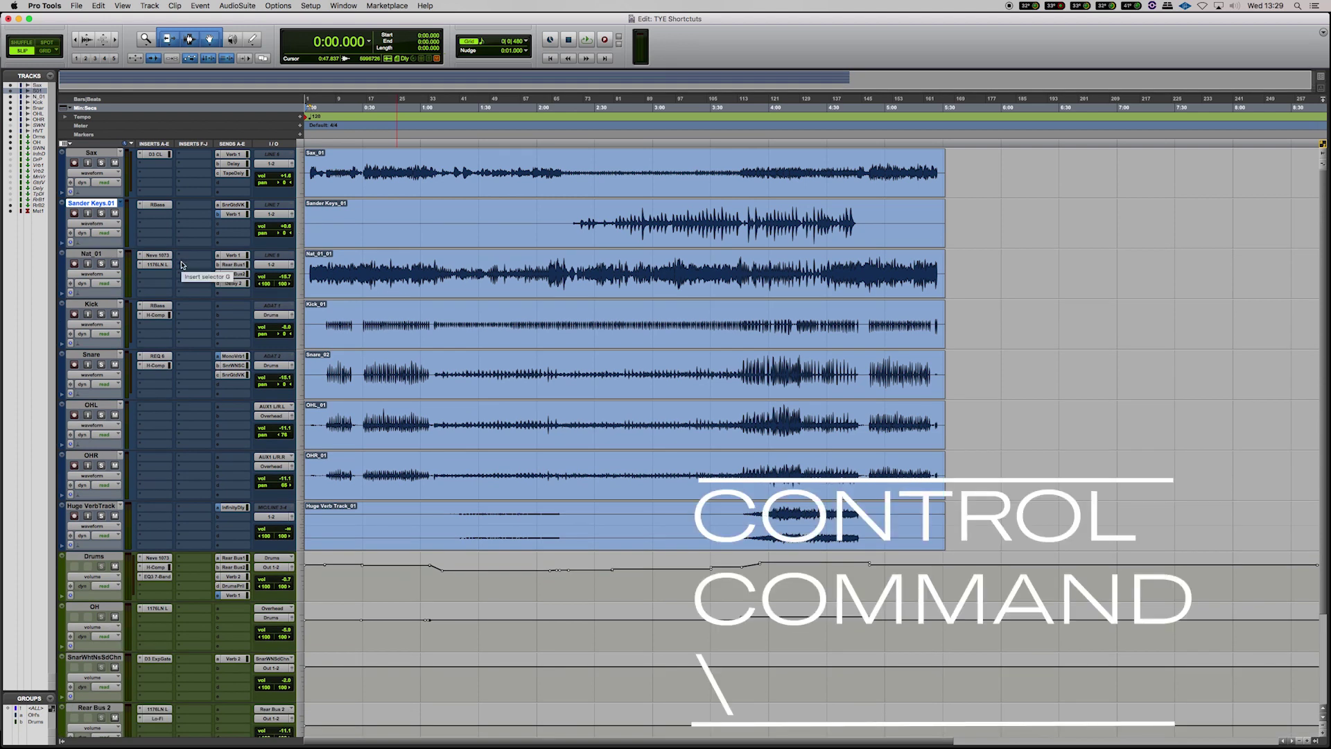
{"action": "key", "text": "ctrl+super+backslash"}
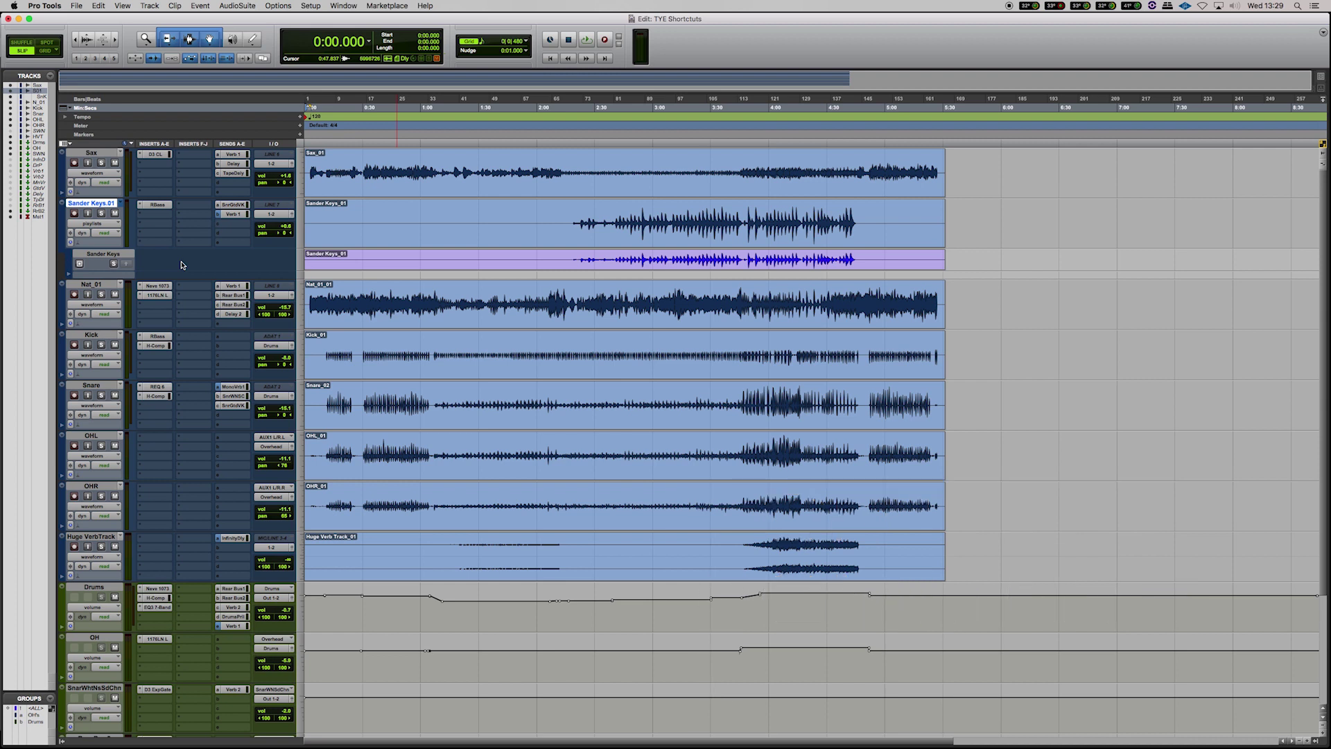
Step: Cycle Sander Keys through volume trim and pan views, then back to waveform
{"action": "key", "text": "ctrl+super+Right"}
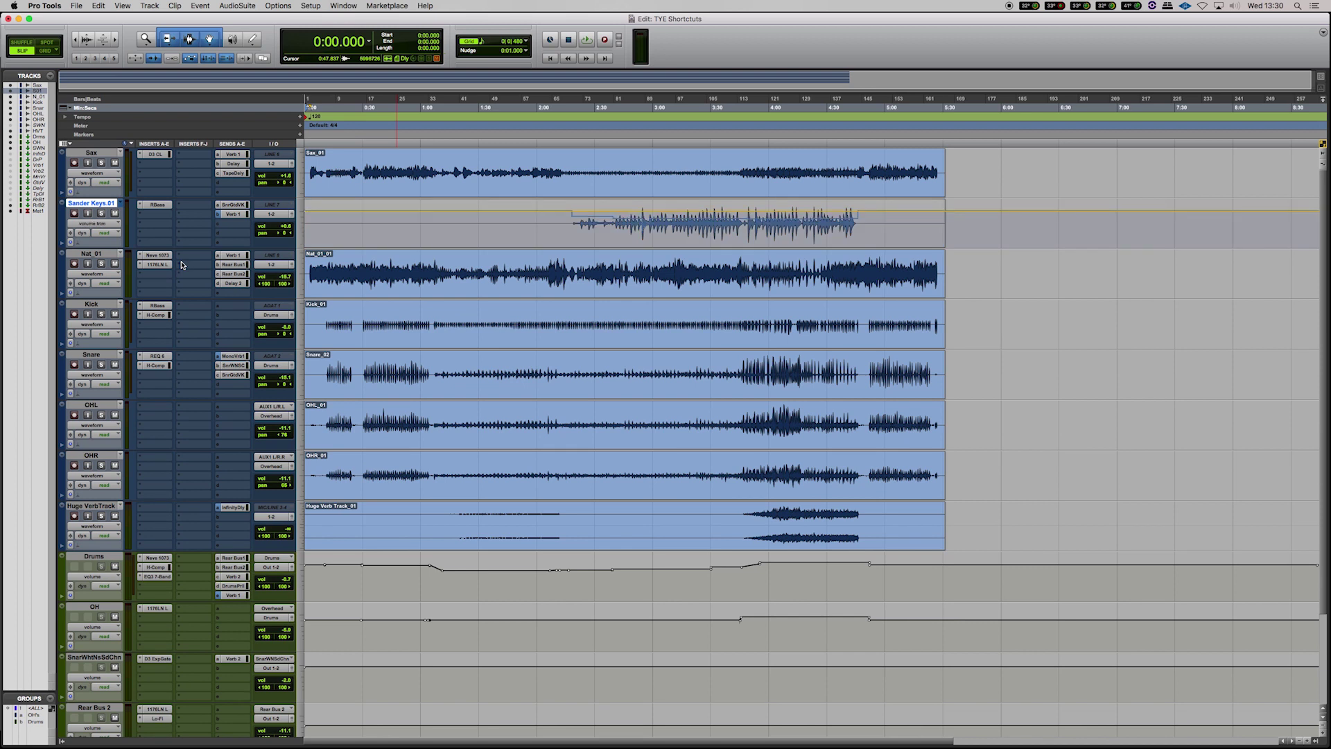
{"action": "key", "text": "ctrl+super+Right"}
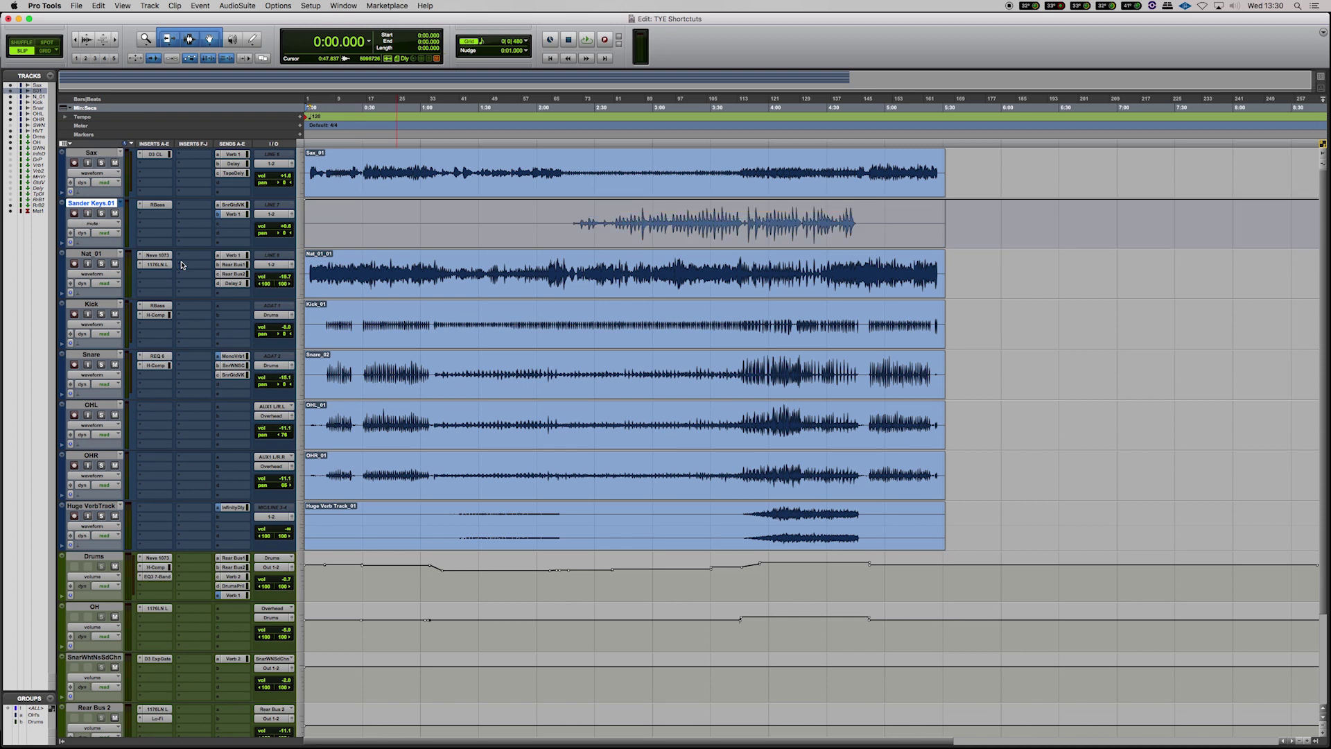
{"action": "key", "text": "ctrl+super+Right"}
{"action": "key", "text": "ctrl+super+Right"}
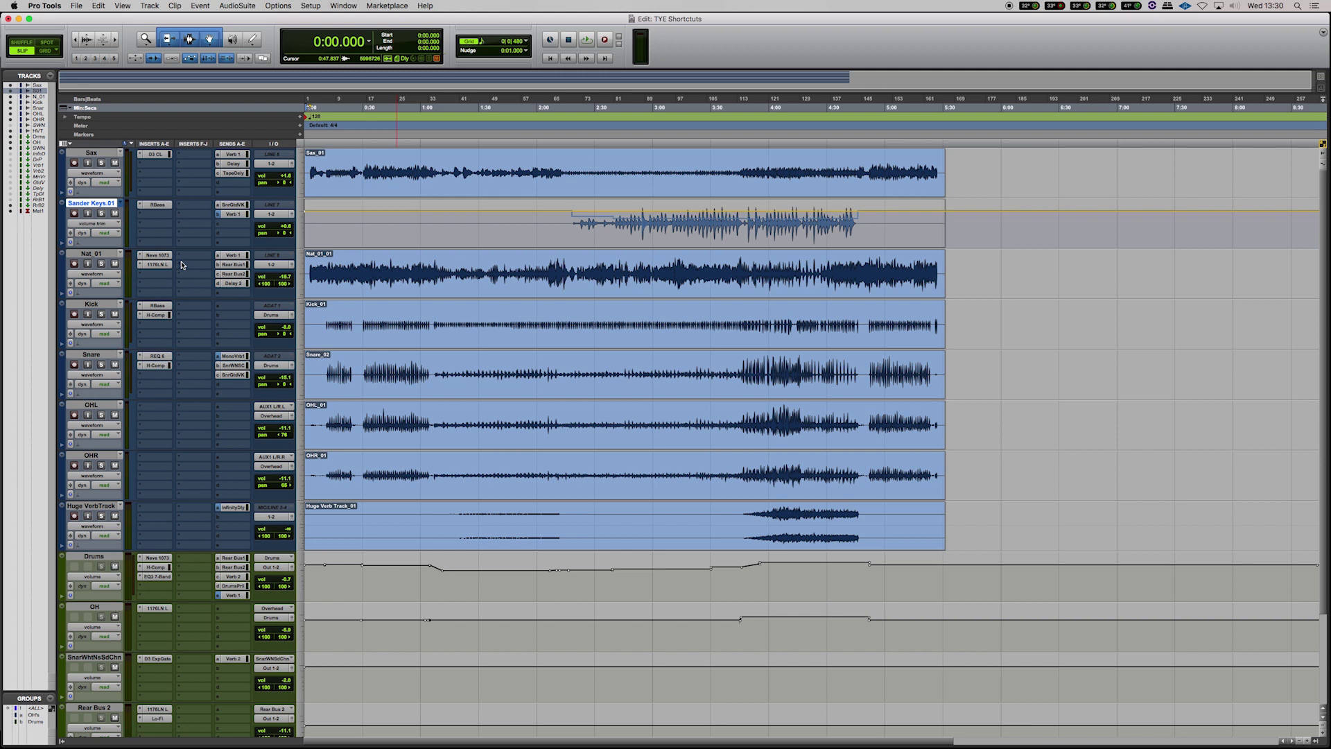
{"action": "key", "text": "ctrl+super+Left"}
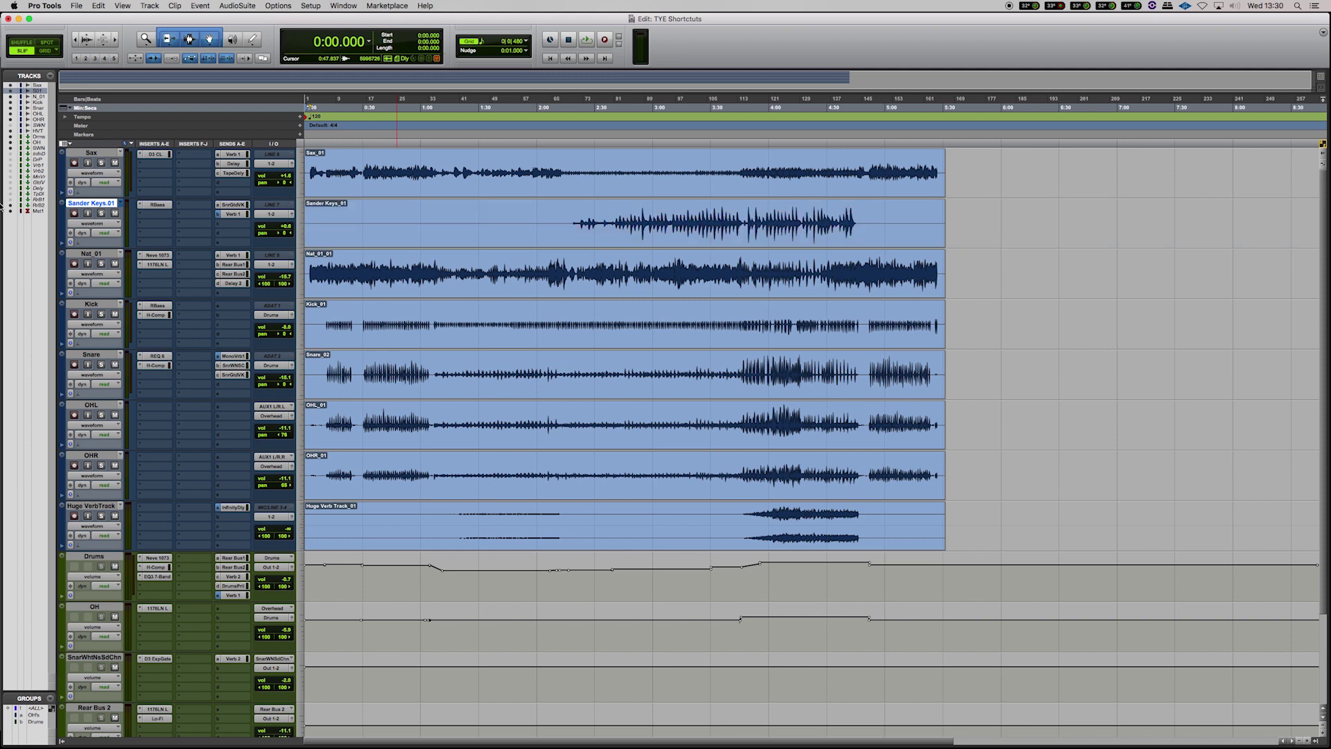
{"action": "left_click", "coordinate": [109, 224]}
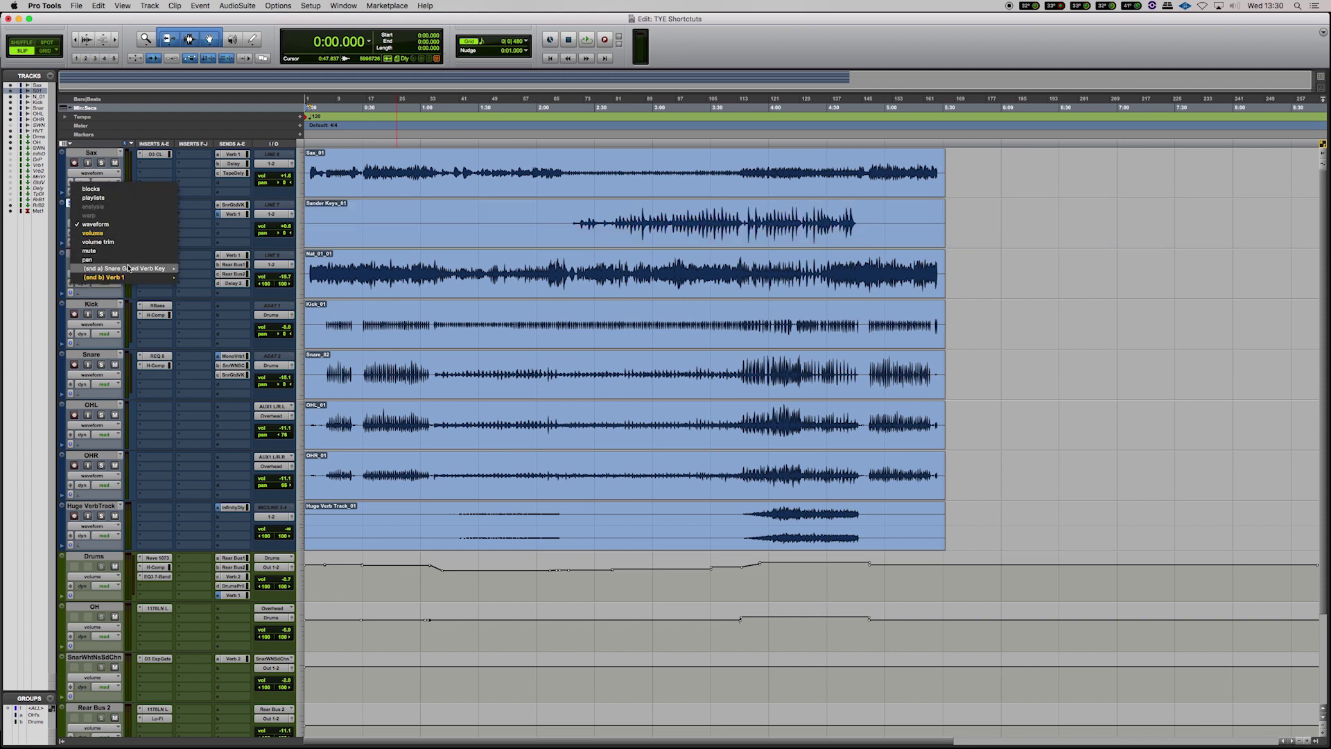
{"action": "left_click", "coordinate": [646, 247]}
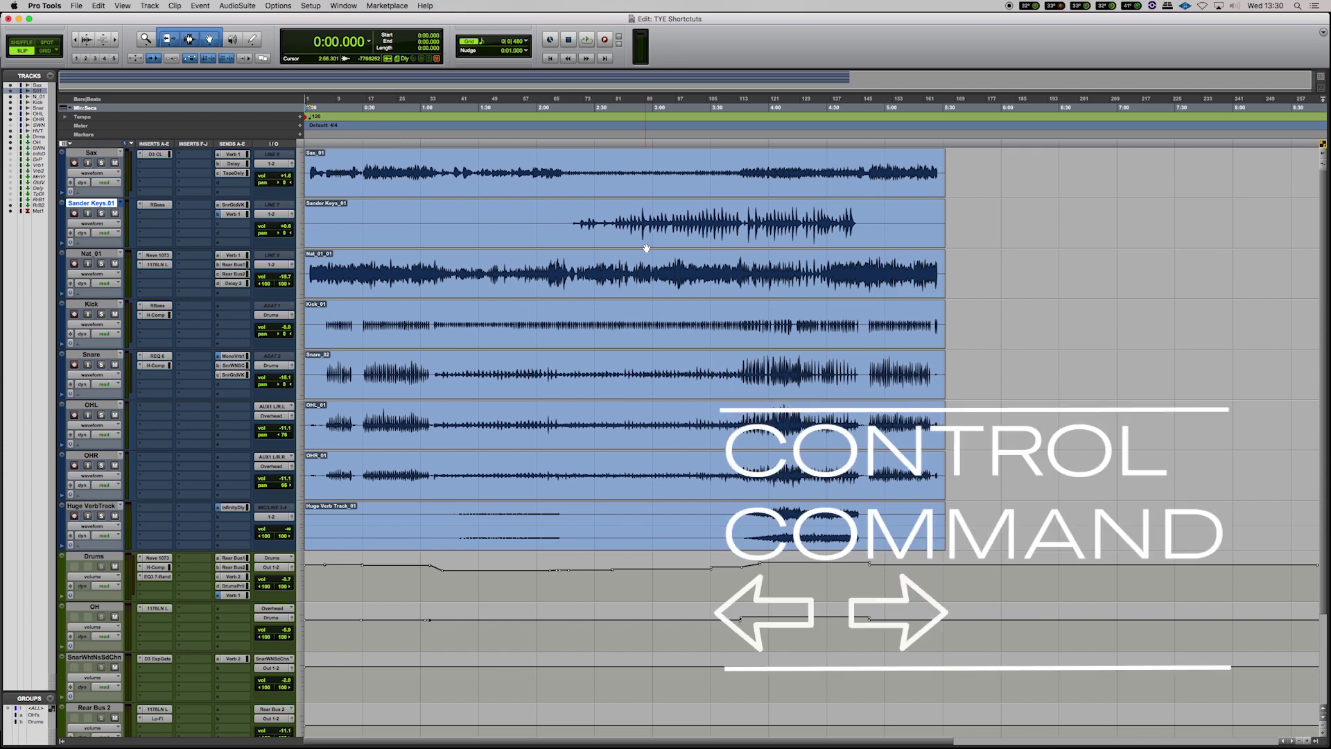
Step: Toggle Sander Keys between blocks and waveform views, ending on waveform
{"action": "key", "text": "ctrl+super+Right"}
{"action": "key", "text": "ctrl+super+Left"}
{"action": "key", "text": "ctrl+super+Right"}
{"action": "key", "text": "ctrl+super+Left"}
{"action": "key", "text": "ctrl+super+Left"}
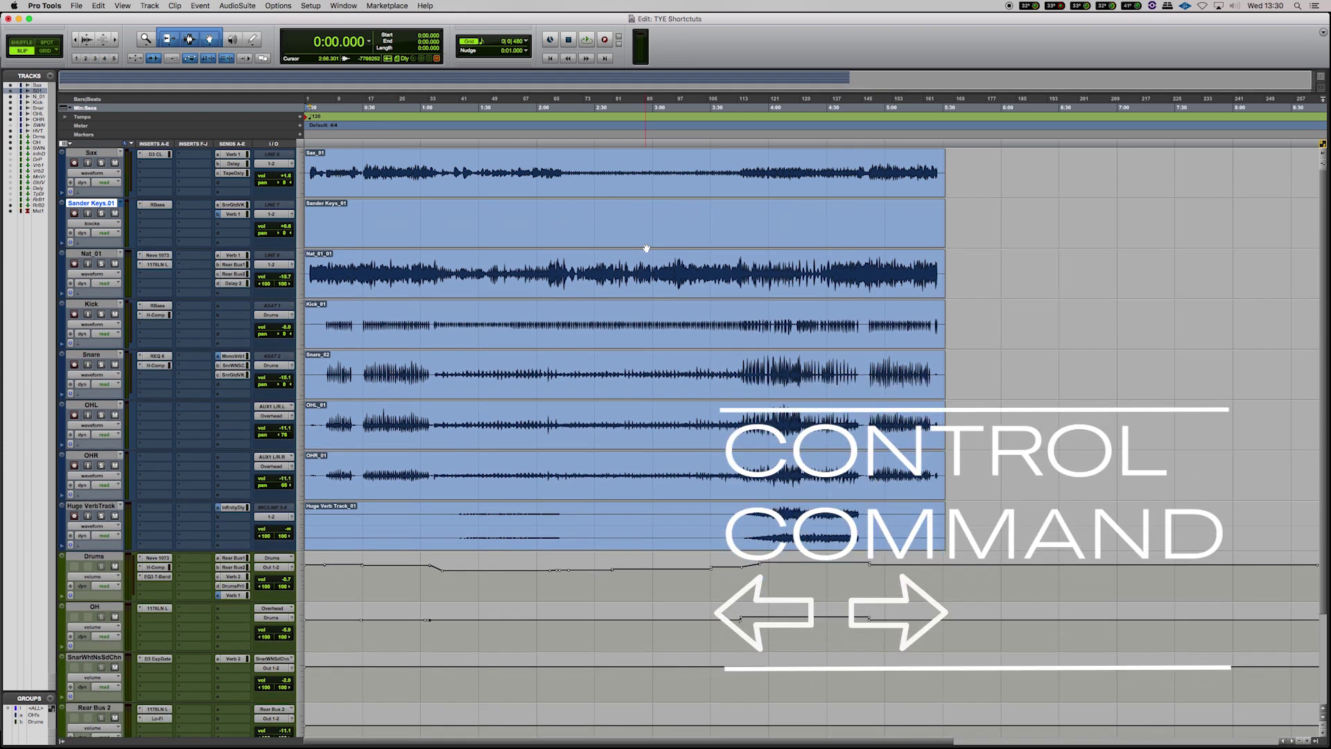
{"action": "key", "text": "ctrl+super+Right"}
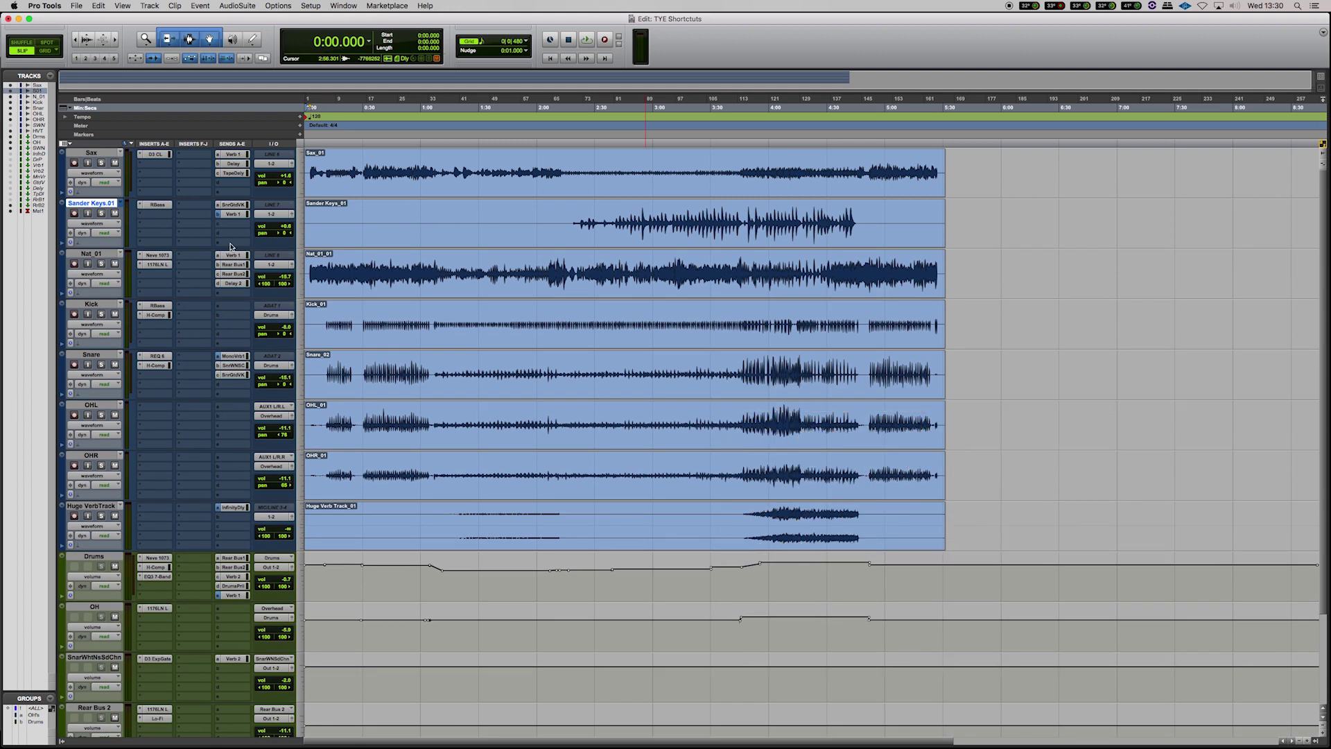
Step: Zoom in around 0:57.244 on Sax and separate a short selected range of the clip
{"action": "left_click", "coordinate": [416, 173]}
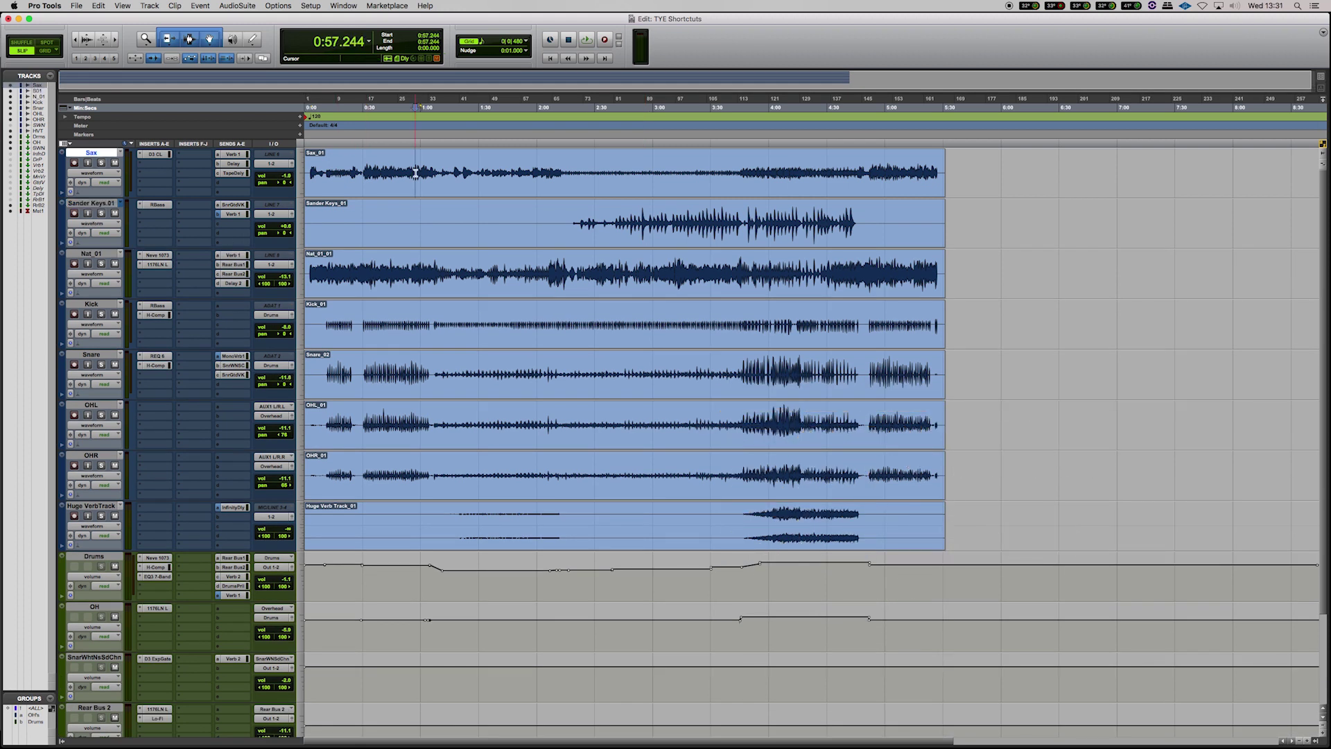
{"action": "key", "text": "super+bracketright"}
{"action": "key", "text": "super+bracketright"}
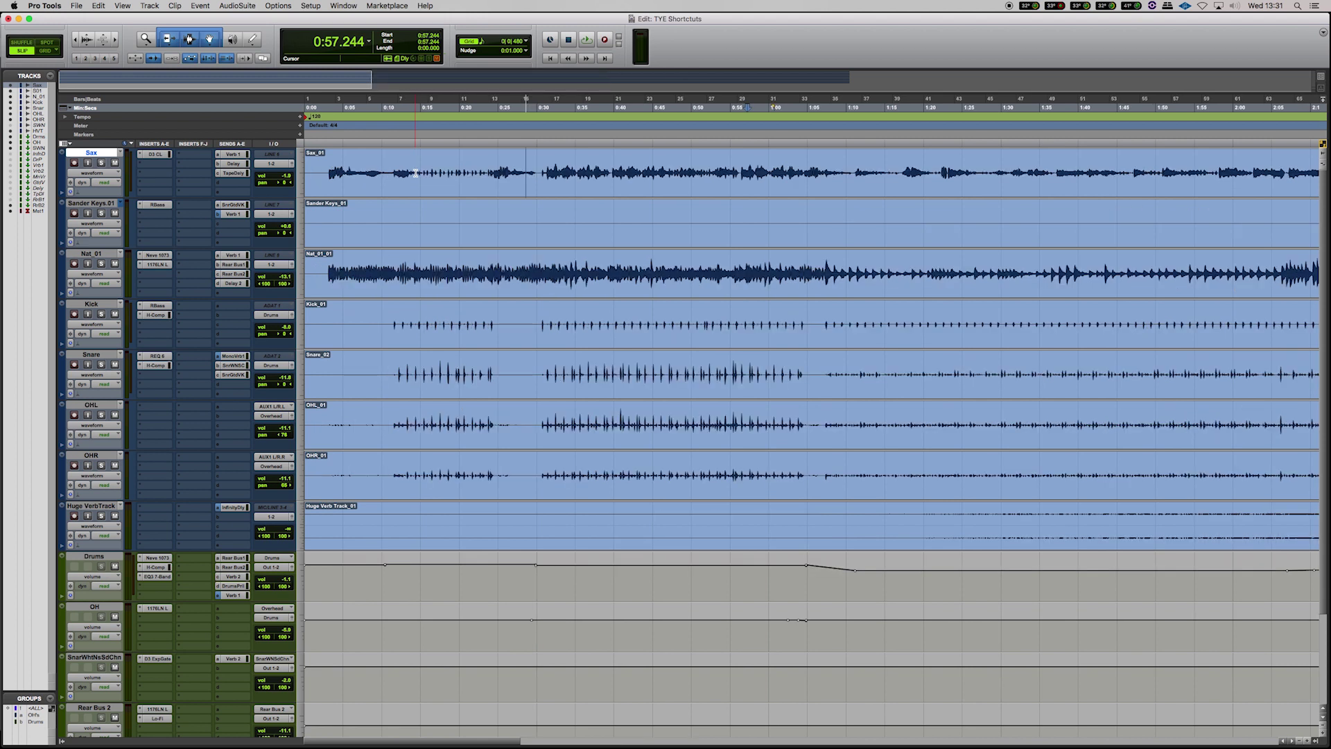
{"action": "key", "text": "super+bracketright"}
{"action": "key", "text": "super+bracketright"}
{"action": "key", "text": "super+bracketright"}
{"action": "key", "text": "super+bracketright"}
{"action": "key", "text": "super+bracketright"}
{"action": "key", "text": "super+bracketright"}
{"action": "key", "text": "super+bracketright"}
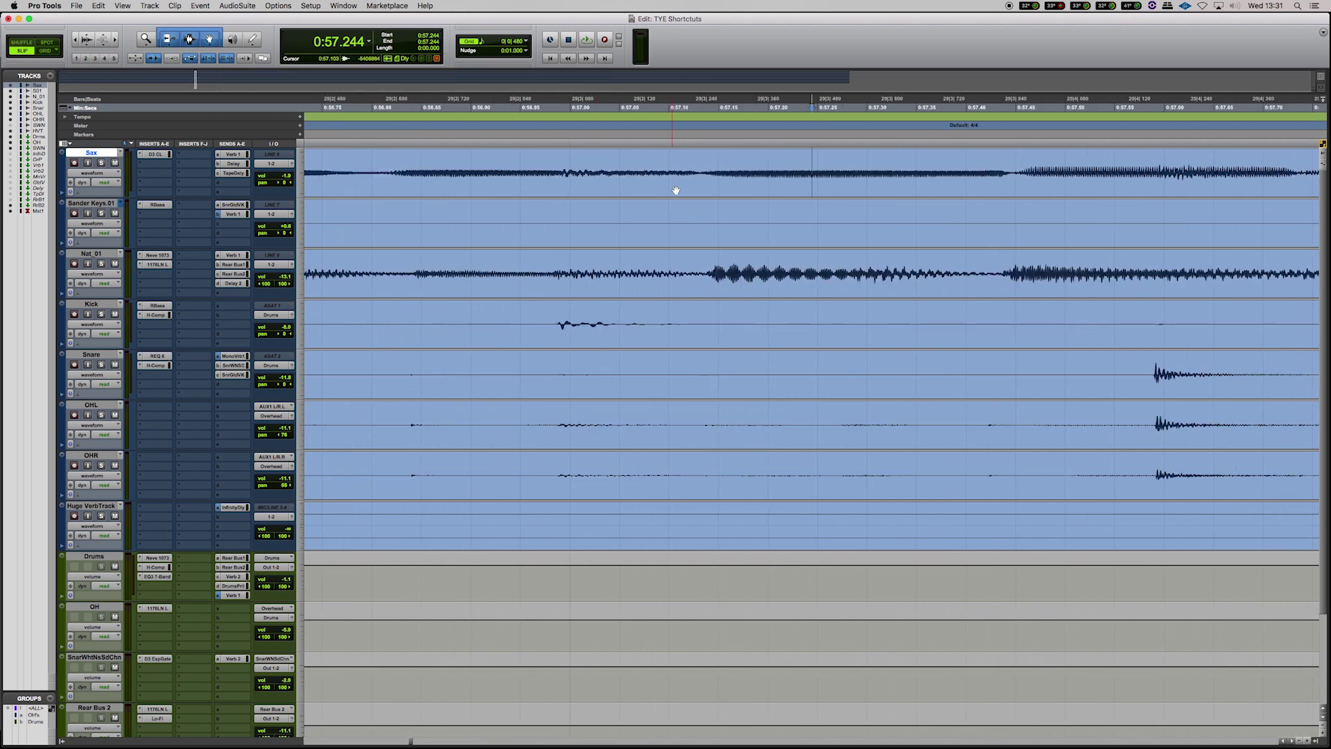
{"action": "left_click_drag", "start_coordinate": [564, 172], "coordinate": [703, 172]}
{"action": "key", "text": "super+e"}
Step: Trim the start of clip Sax_01-02 slightly earlier, then zoom the timeline back out
{"action": "left_click", "coordinate": [547, 172]}
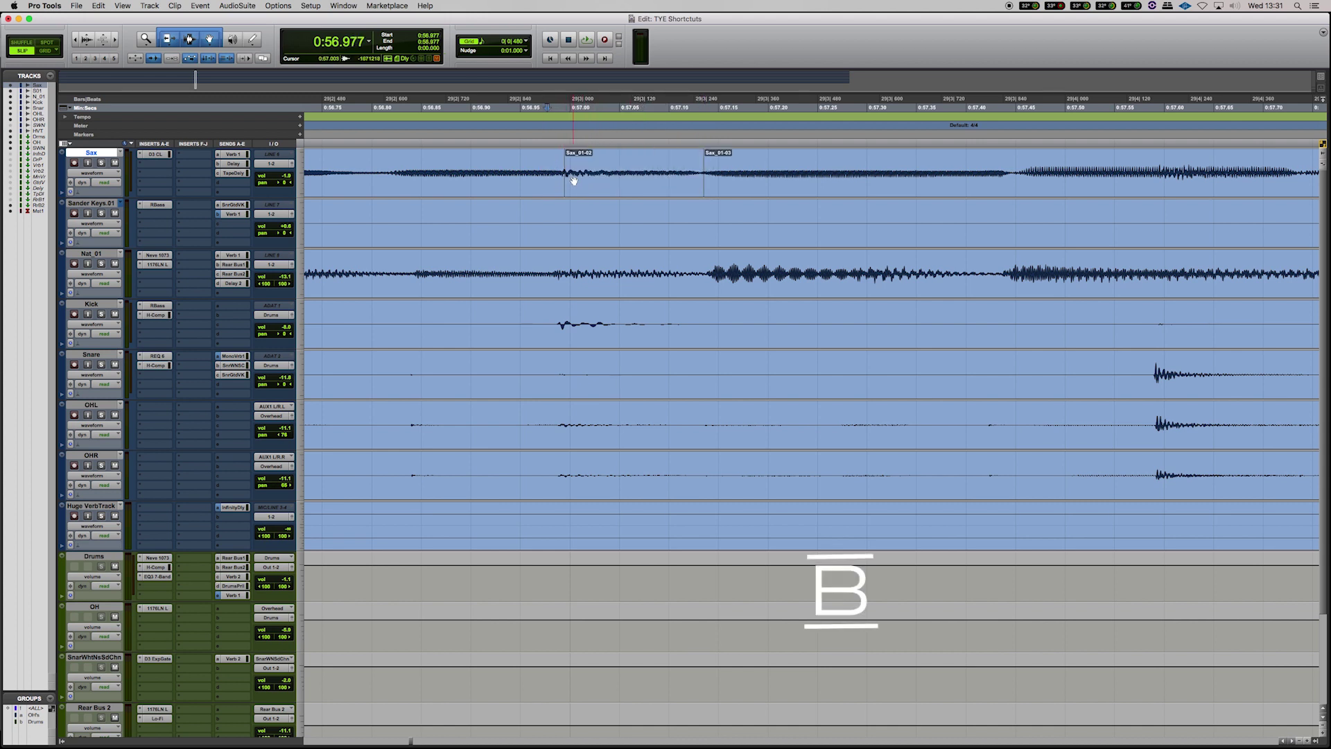
{"action": "left_click", "coordinate": [573, 181]}
{"action": "left_click_drag", "start_coordinate": [564, 183], "coordinate": [559, 189]}
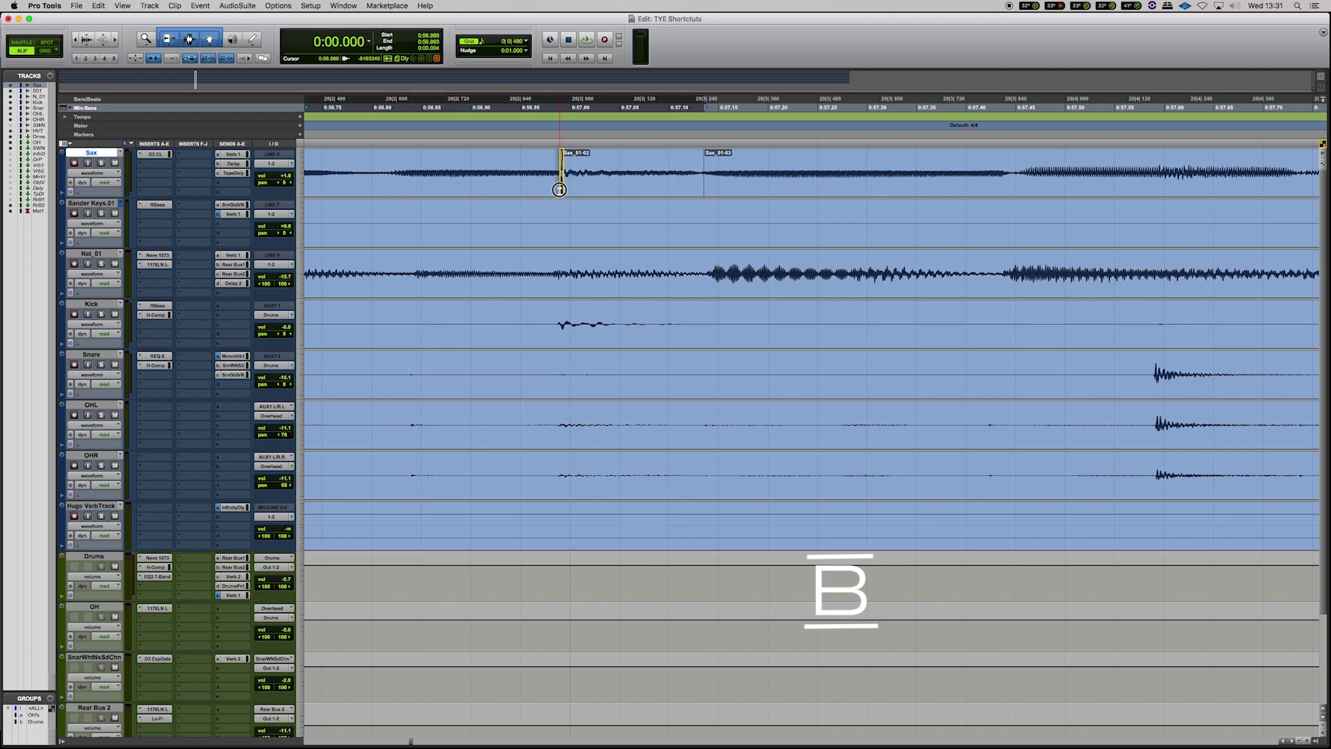
{"action": "left_click", "coordinate": [552, 172]}
{"action": "key", "text": "super+bracketleft"}
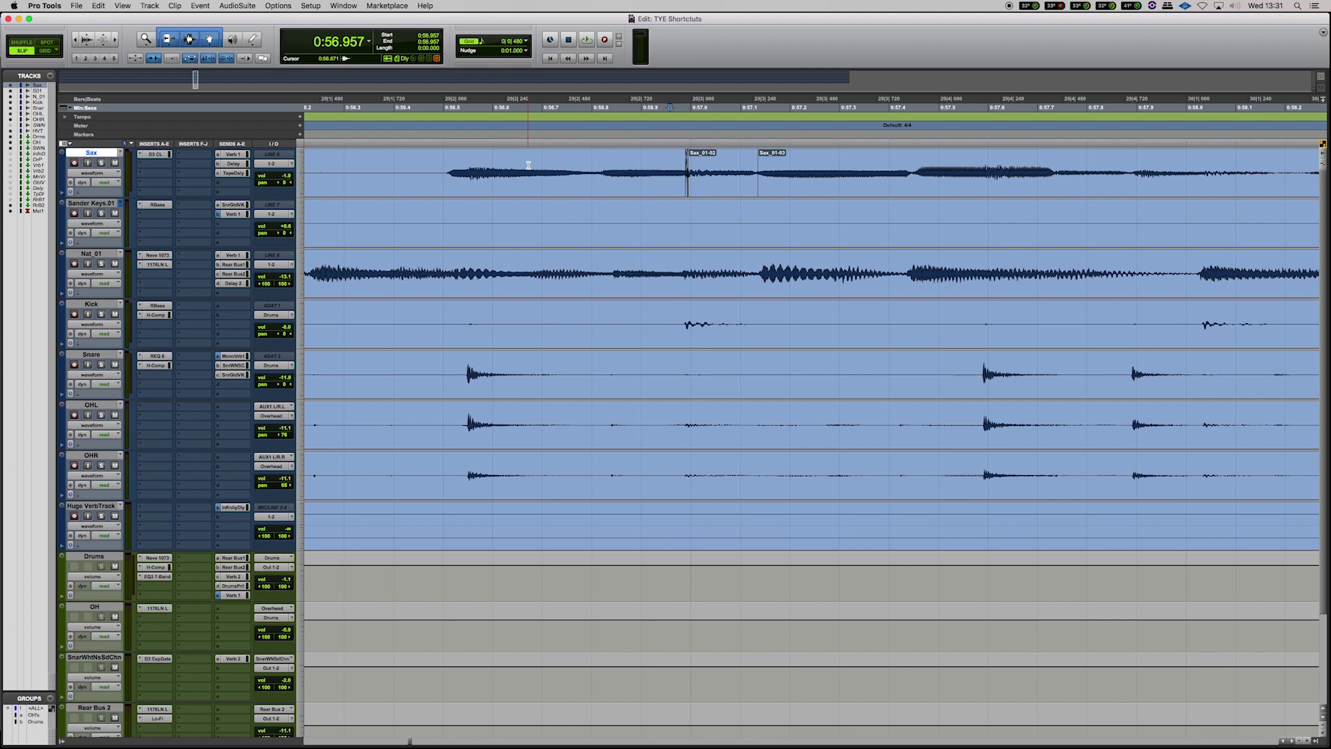
{"action": "key", "text": "alt+a"}
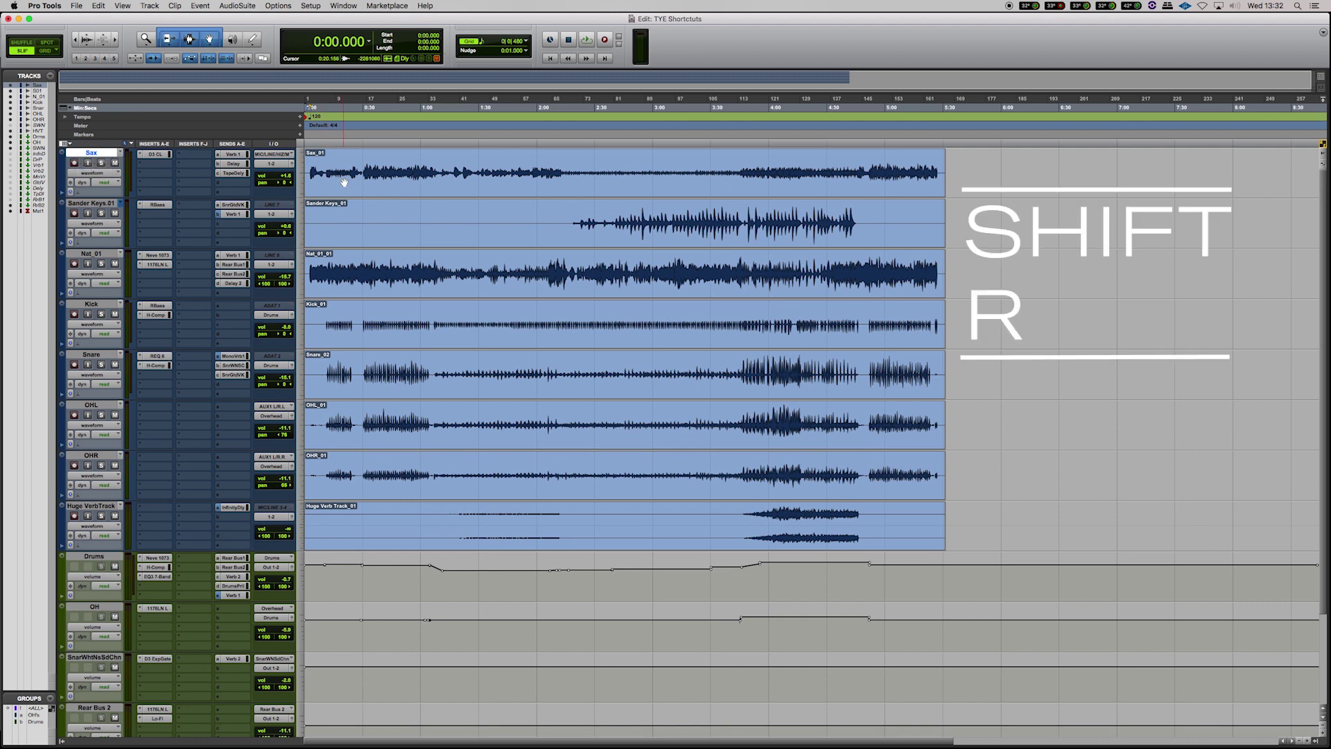
Step: Record-arm the Sax track, enable its input monitoring, and toggle its solo on and off
{"action": "key", "text": "shift+r"}
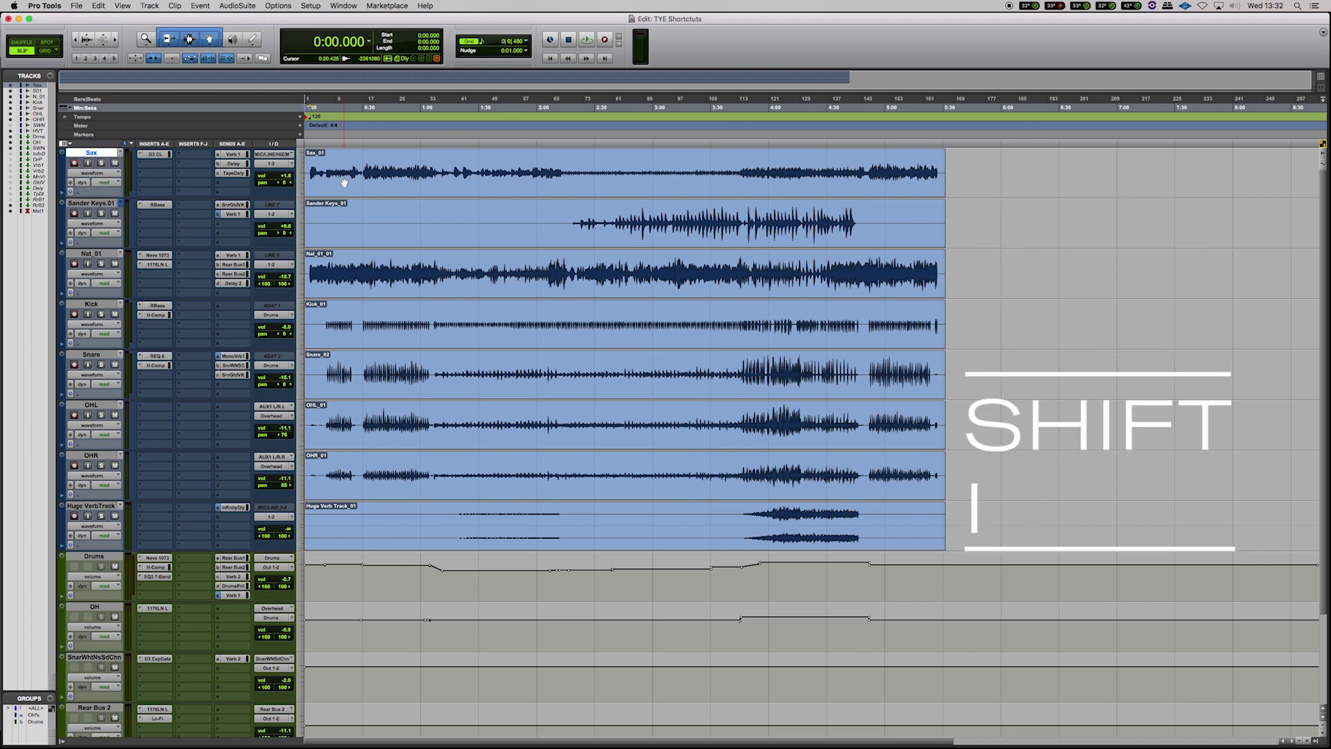
{"action": "key", "text": "shift+i"}
{"action": "key", "text": "shift+i"}
{"action": "key", "text": "shift+s"}
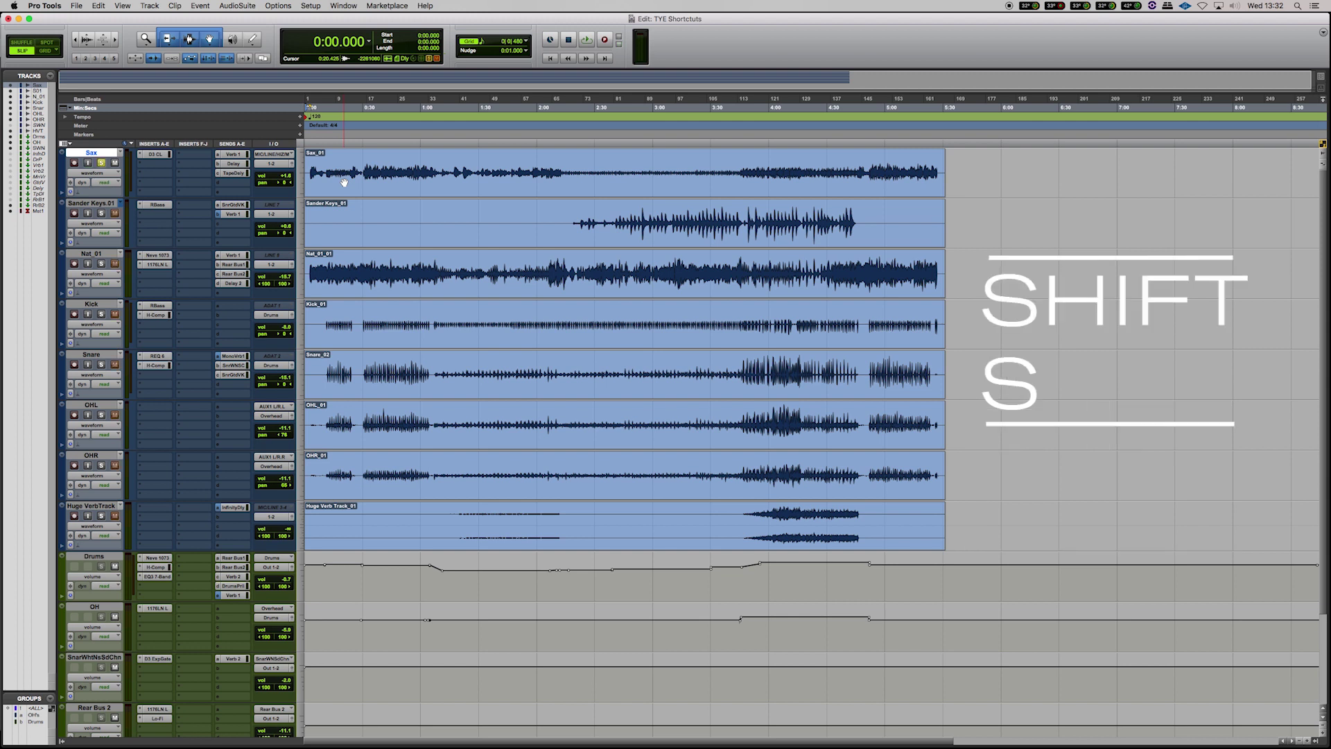
{"action": "key", "text": "shift+s"}
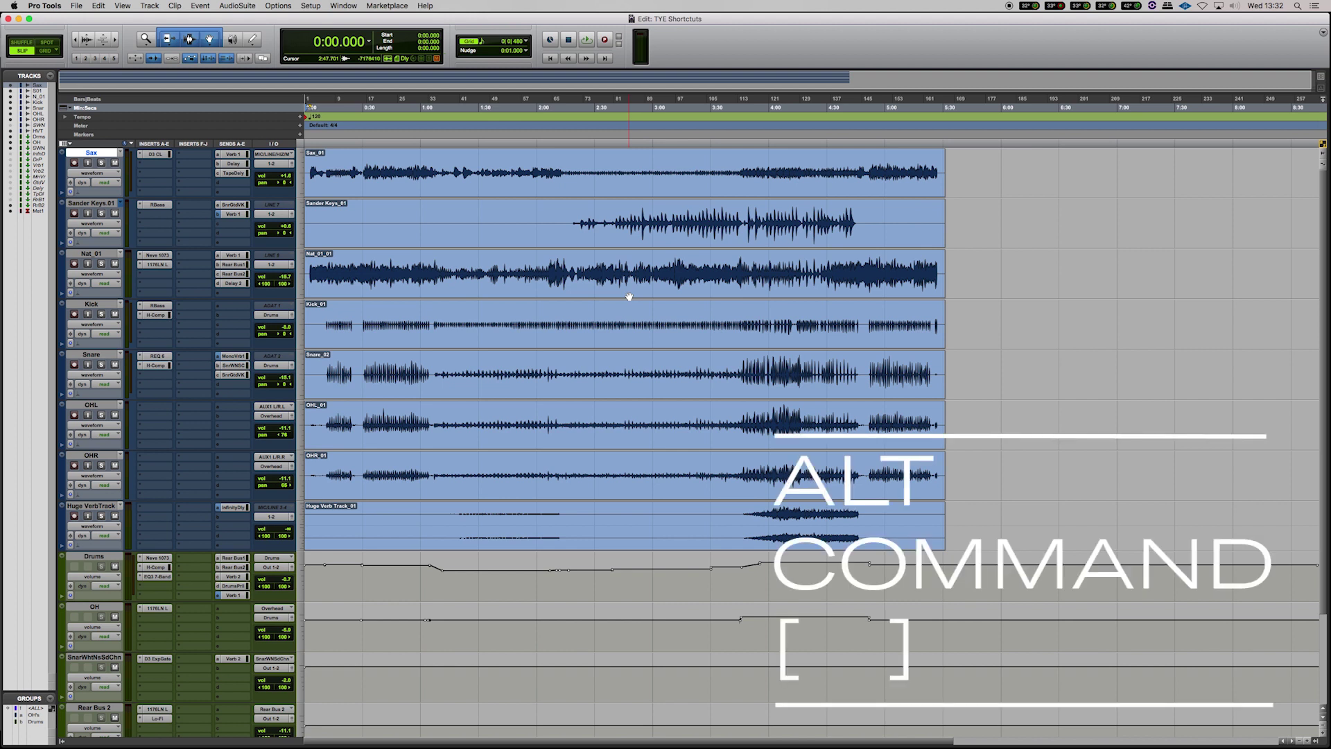
Step: Make every audio waveform shorter, then much taller, adjusting the height a few times
{"action": "key", "text": "super+alt+bracketleft"}
{"action": "key", "text": "super+alt+bracketleft"}
{"action": "key", "text": "super+alt+bracketleft"}
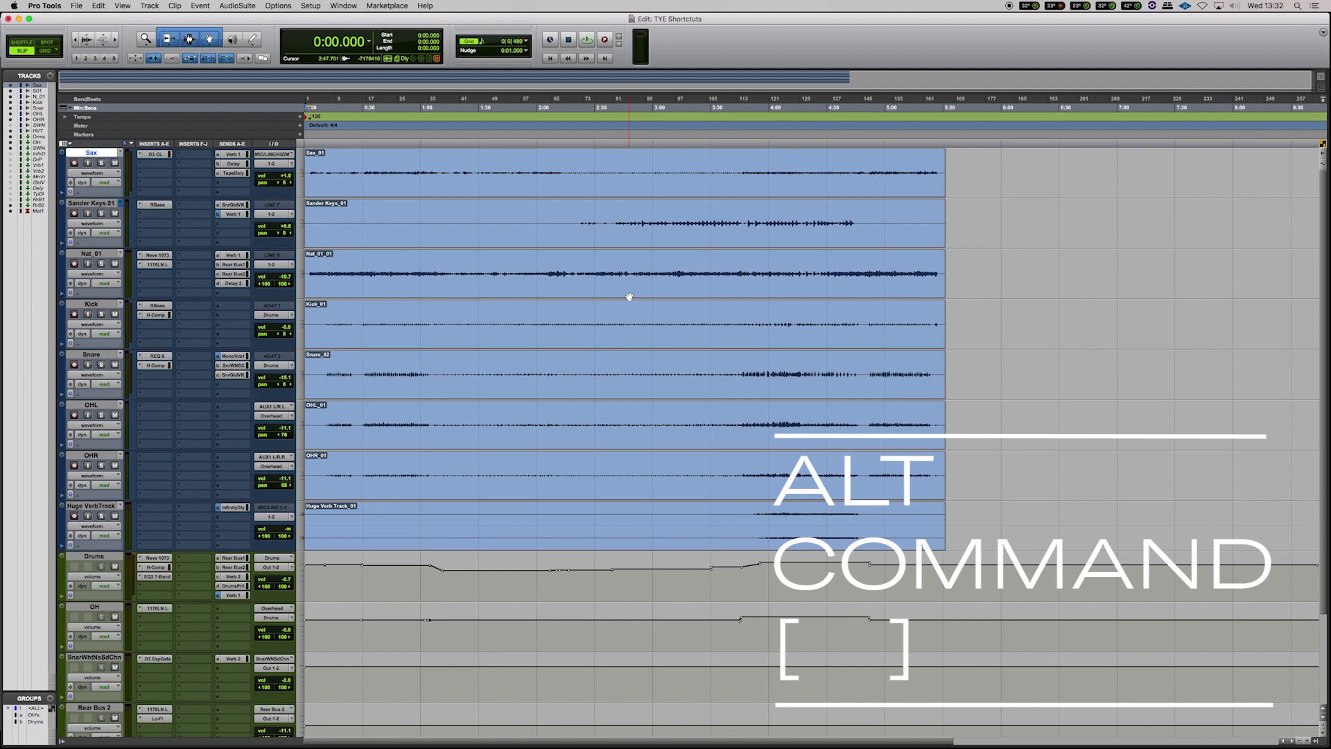
{"action": "key", "text": "super+alt+bracketright"}
{"action": "key", "text": "super+alt+bracketright"}
{"action": "key", "text": "super+alt+bracketright"}
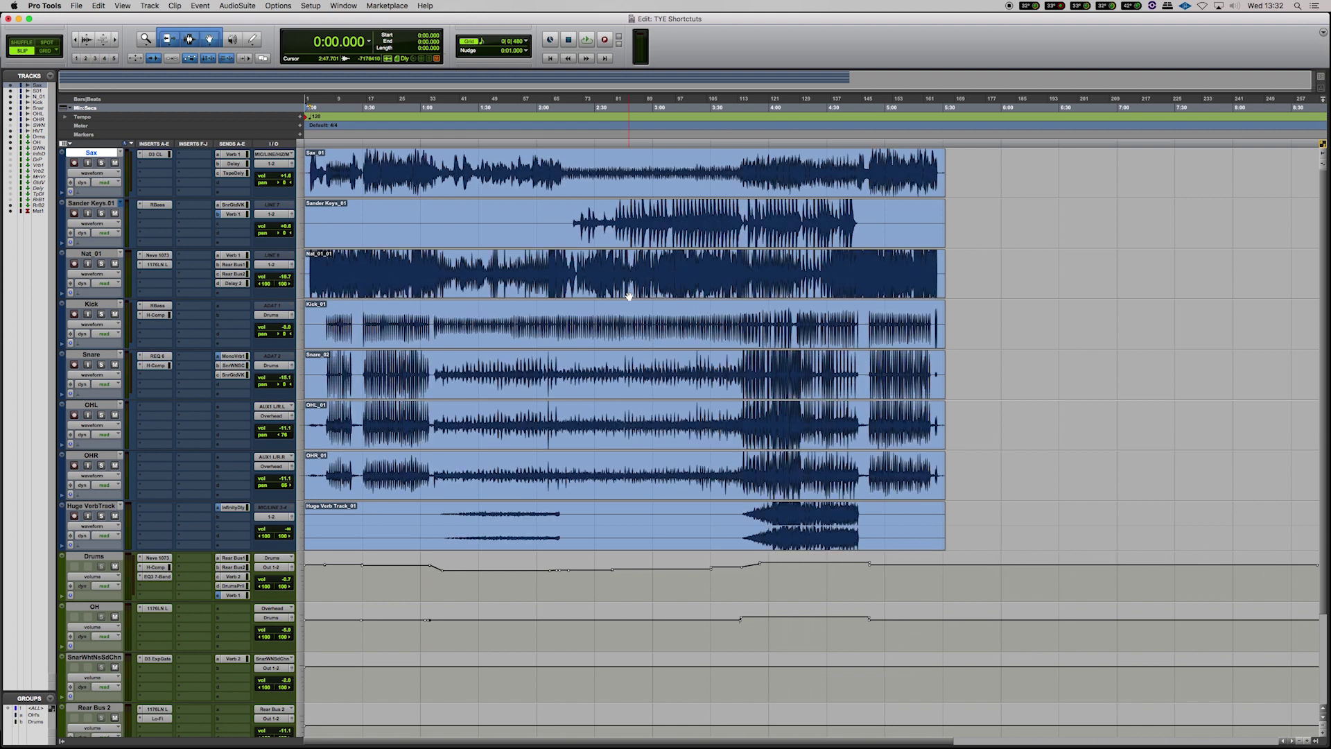
{"action": "key", "text": "super+alt+bracketright"}
{"action": "key", "text": "super+alt+bracketright"}
{"action": "key", "text": "super+alt+bracketleft"}
{"action": "key", "text": "super+alt+bracketleft"}
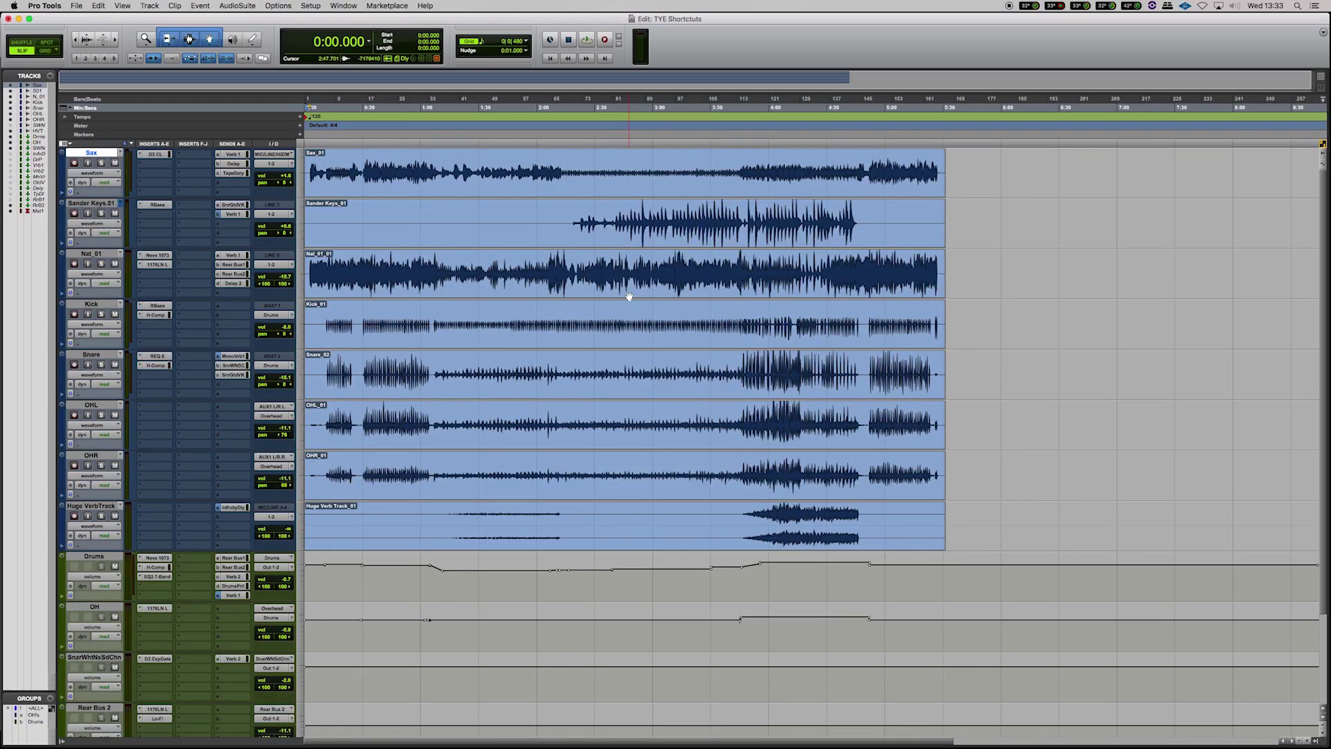
Step: Zoom in to sample level at session start, zoom back out, and reset waveform height
{"action": "key", "text": "super+bracketright"}
{"action": "key", "text": "super+bracketright"}
{"action": "key", "text": "super+bracketright"}
{"action": "key", "text": "super+bracketright"}
{"action": "key", "text": "super+bracketright"}
{"action": "key", "text": "super+bracketright"}
{"action": "key", "text": "super+bracketright"}
{"action": "key", "text": "super+bracketright"}
{"action": "scroll", "coordinate": [628, 296], "scroll_direction": "down", "scroll_amount": 1}
{"action": "key", "text": "super+bracketleft"}
{"action": "key", "text": "super+bracketleft"}
{"action": "key", "text": "super+bracketleft"}
{"action": "key", "text": "super+bracketleft"}
{"action": "key", "text": "super+bracketleft"}
{"action": "key", "text": "super+bracketleft"}
{"action": "key", "text": "super+bracketleft"}
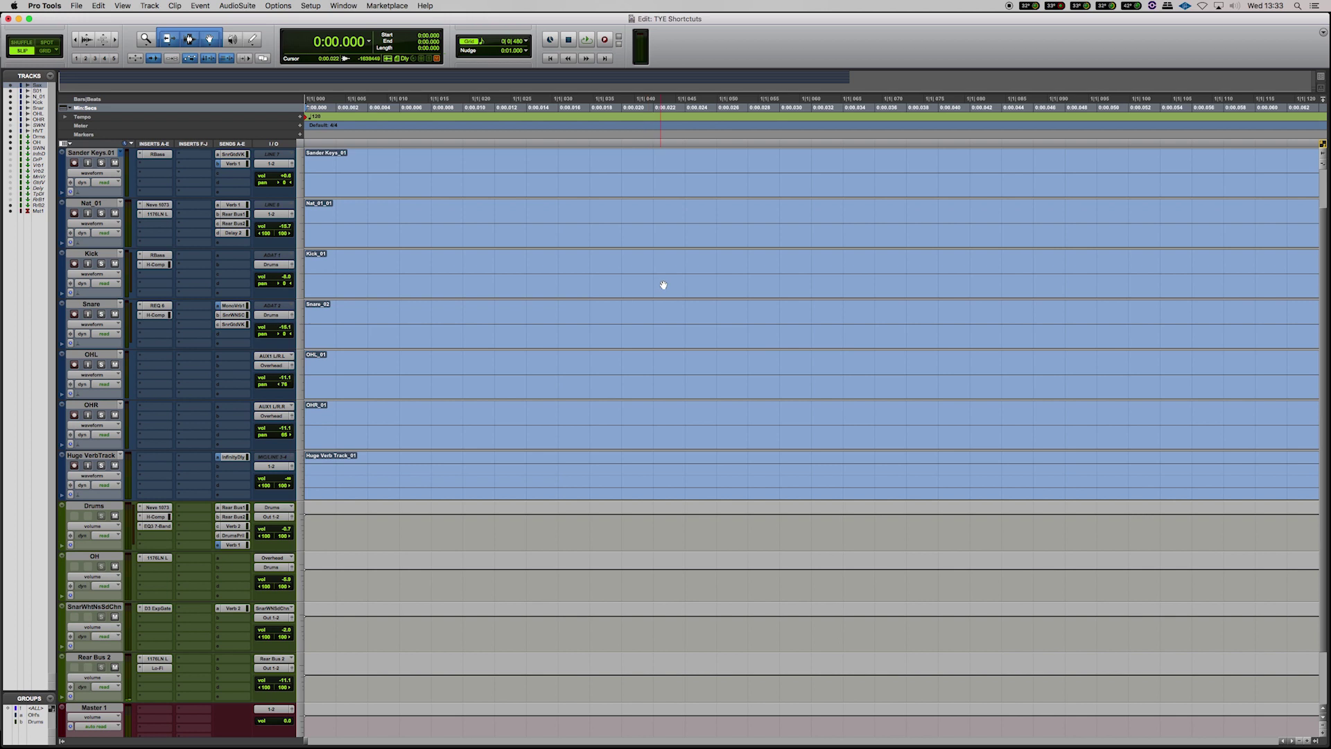
{"action": "scroll", "coordinate": [951, 260], "scroll_direction": "right", "scroll_amount": 10}
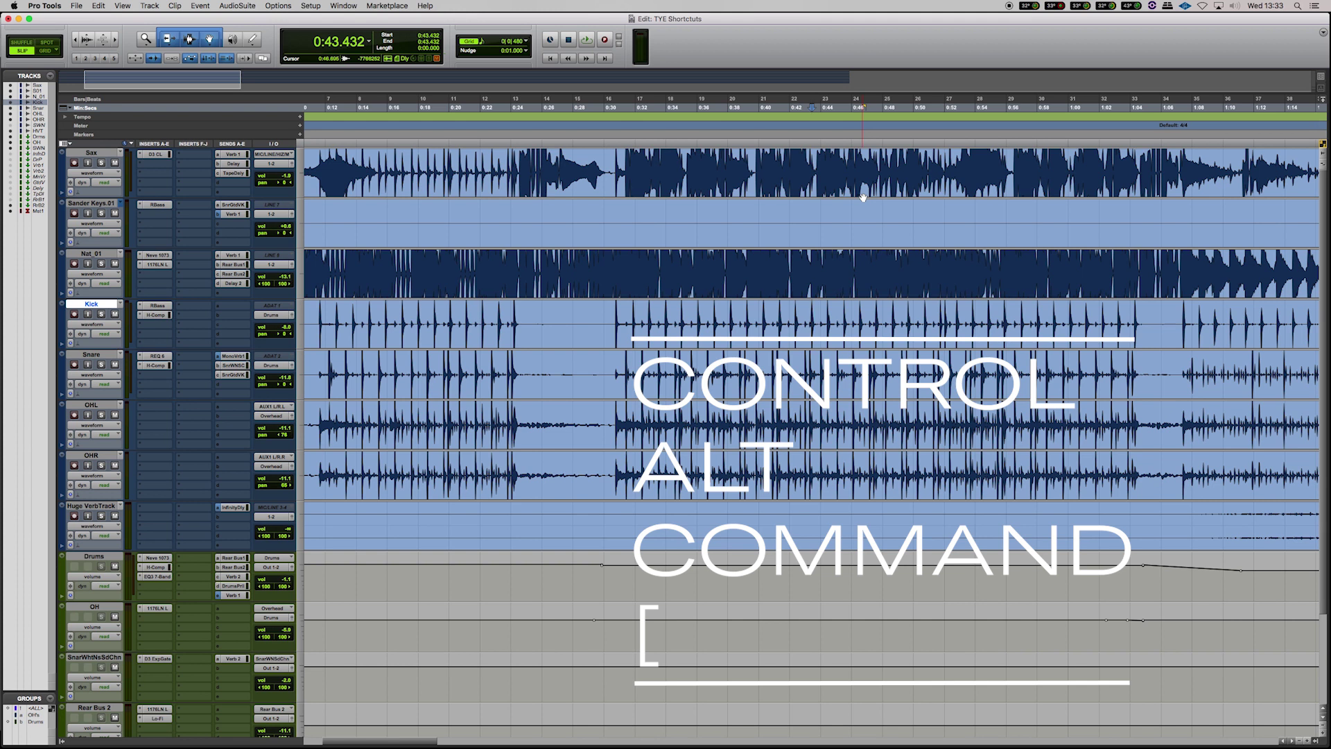
{"action": "key", "text": "ctrl+alt+super+bracketleft"}
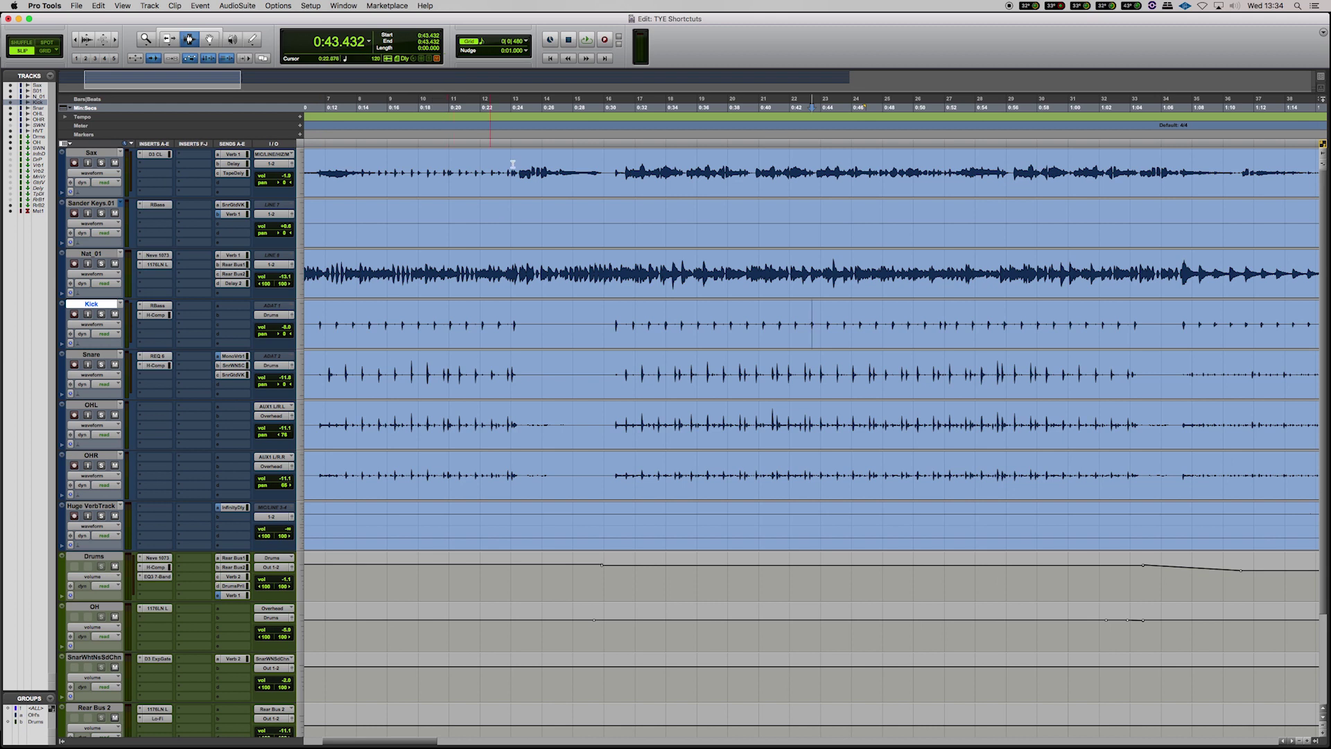
Step: Select 0:24.187–0:59.864 across four tracks, clear it at 0:39.540, and enable the Smart Tool
{"action": "left_click_drag", "start_coordinate": [513, 164], "coordinate": [1065, 305]}
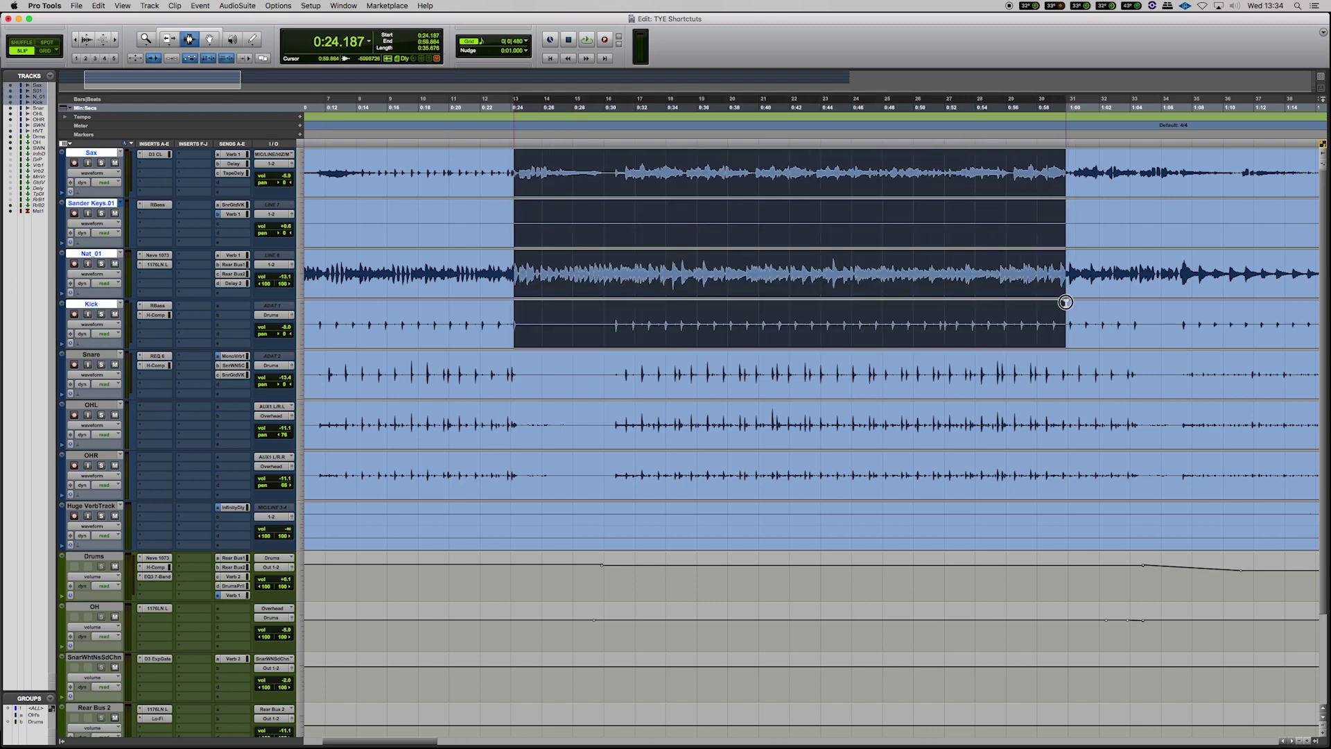
{"action": "left_click", "coordinate": [752, 160]}
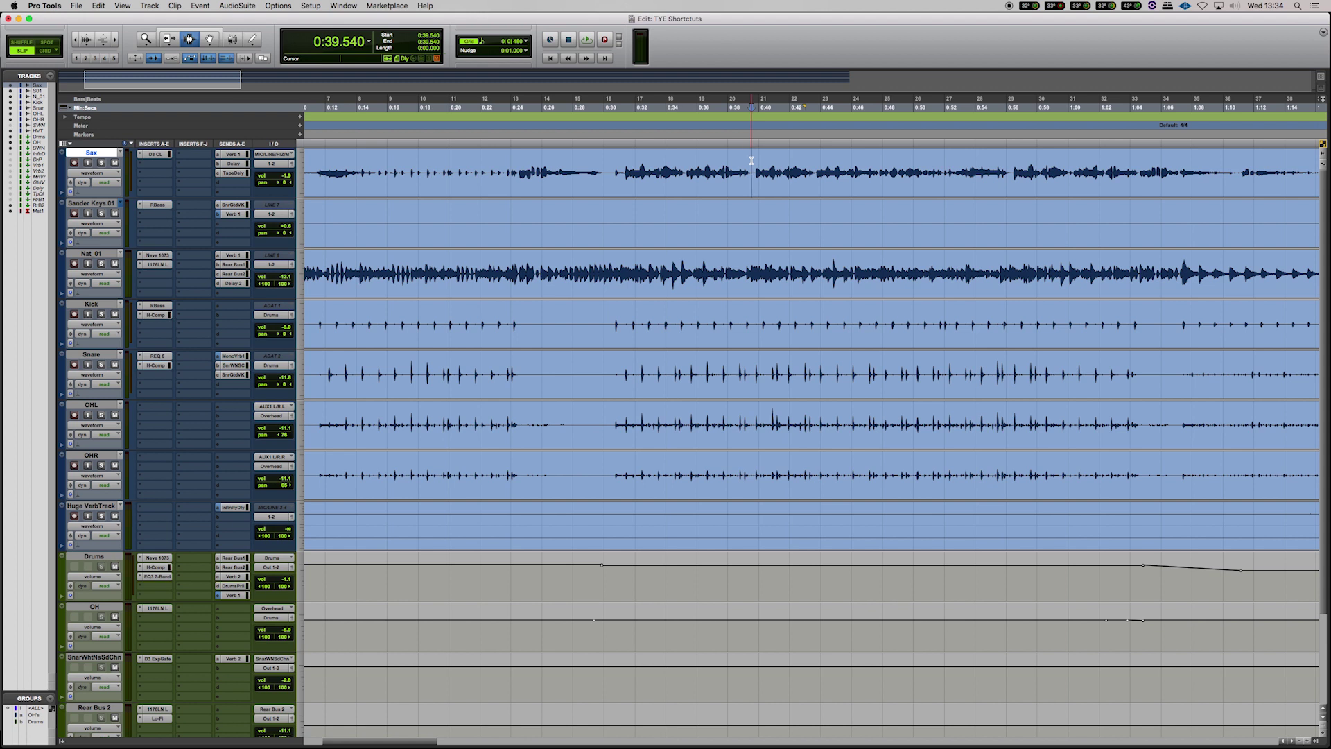
{"action": "key", "text": "super+7"}
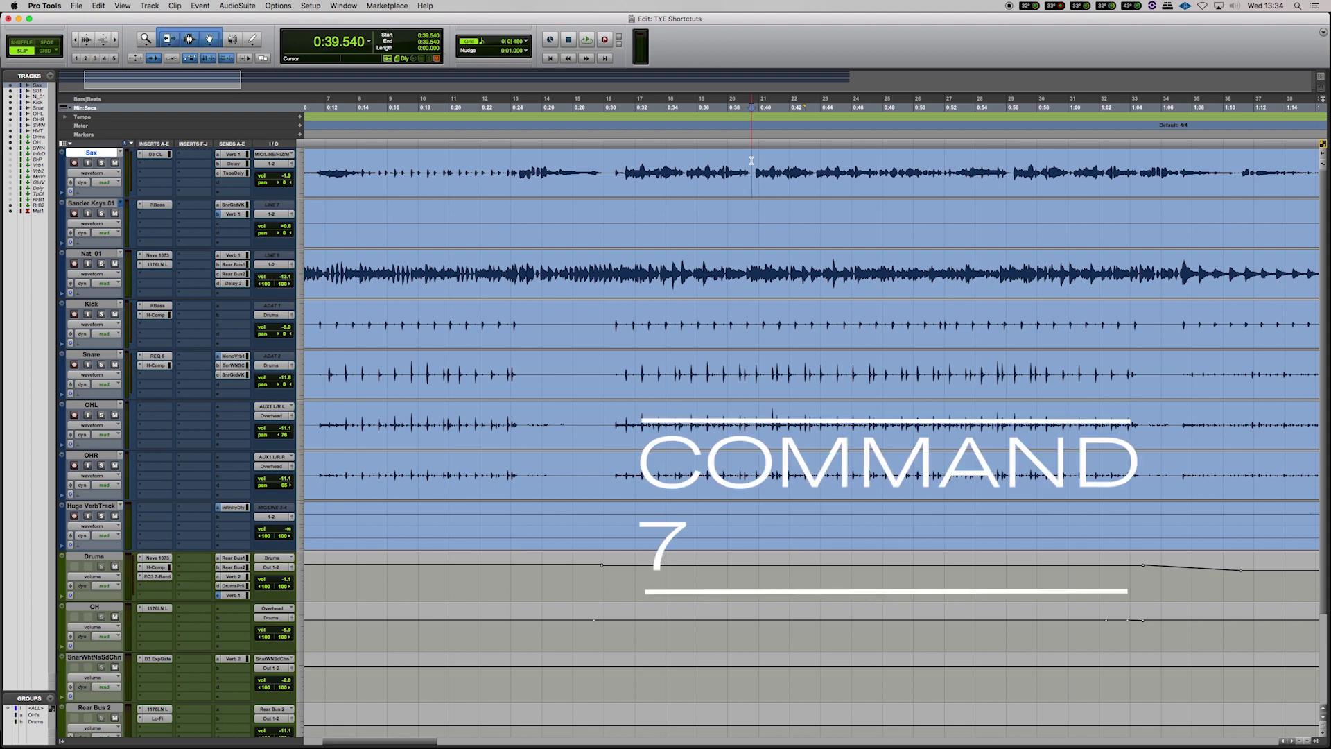
{"action": "scroll", "coordinate": [592, 149], "scroll_direction": "down", "scroll_amount": 2}
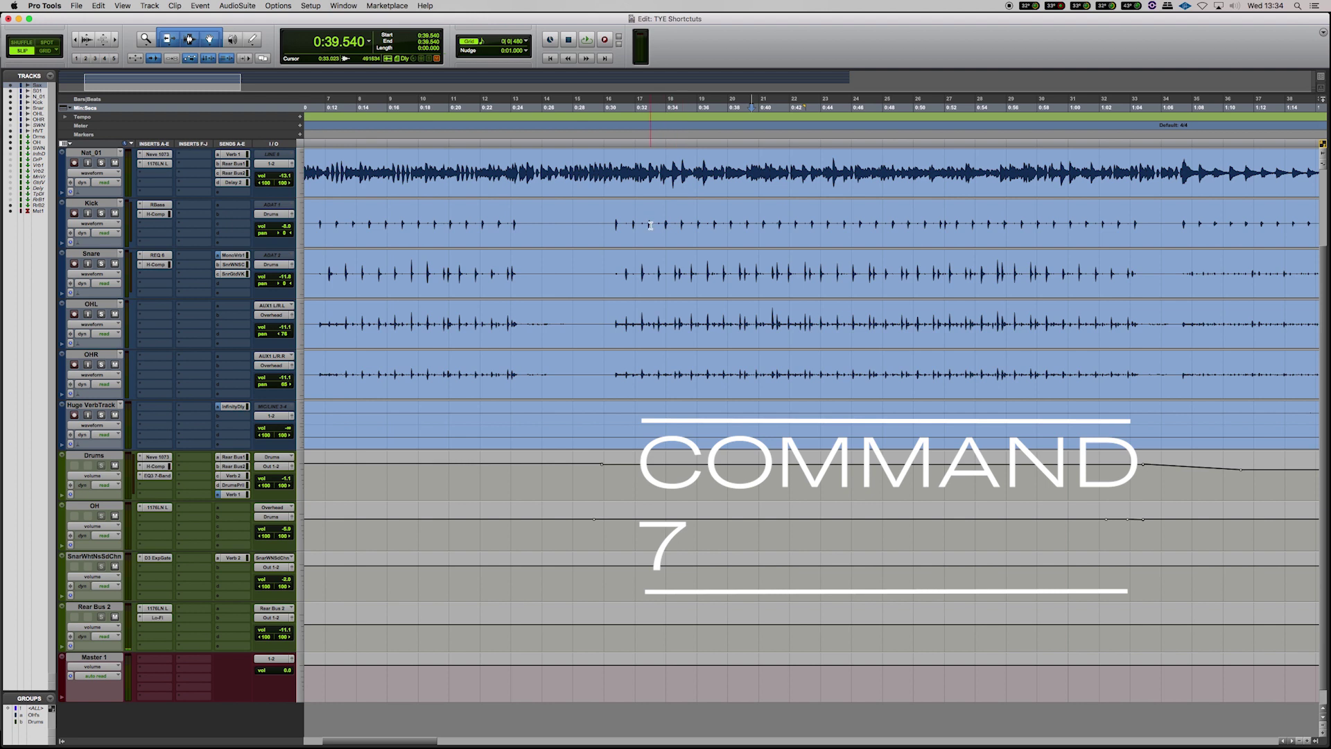
{"action": "scroll", "coordinate": [648, 223], "scroll_direction": "up", "scroll_amount": 2}
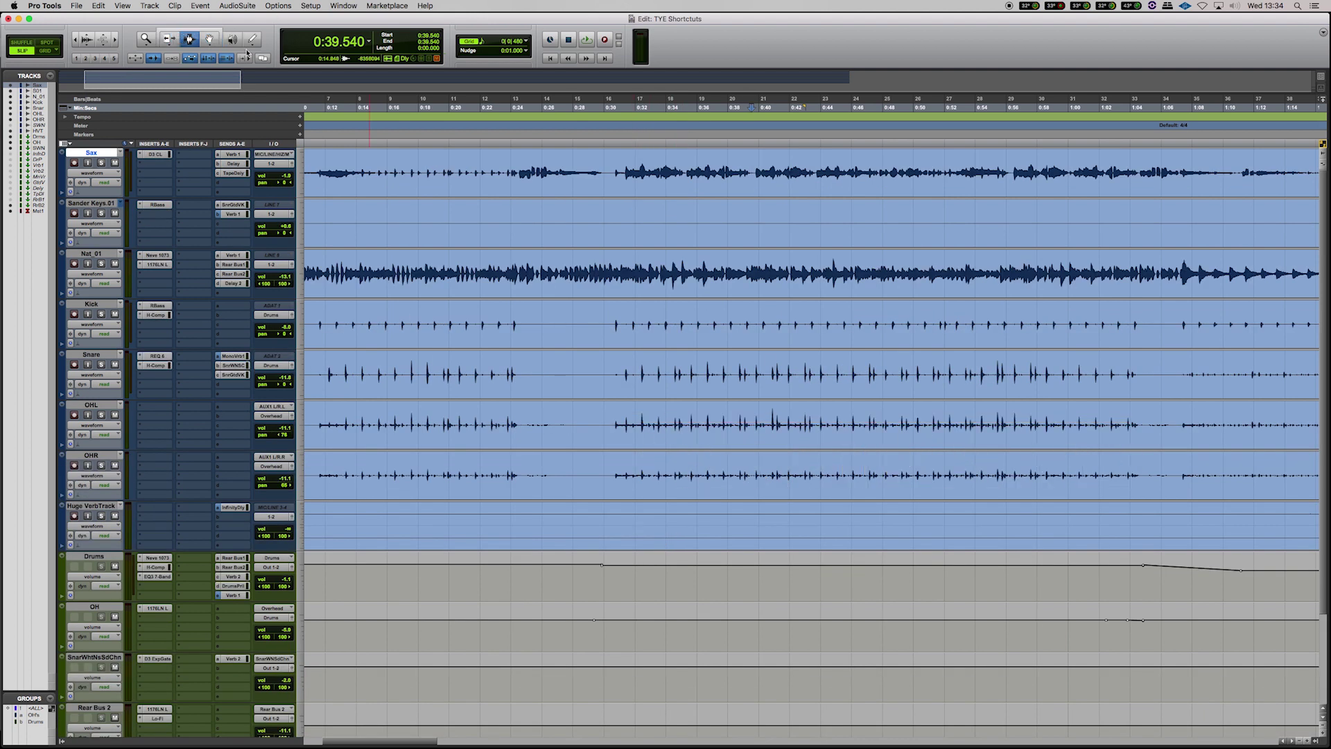